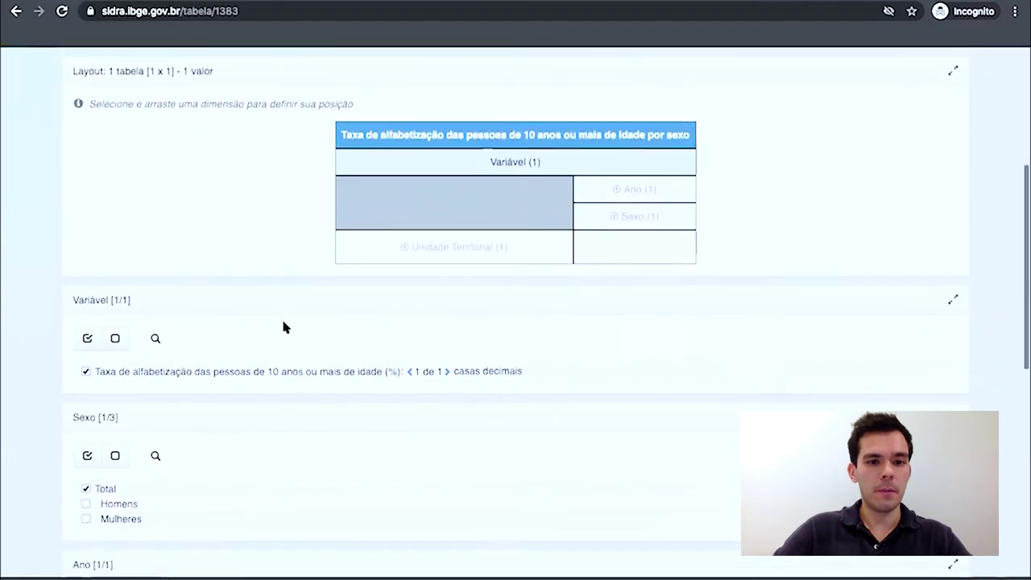
# Review the selection options of table 1383 and switch it to the Cartograma presentation
pyautogui.scroll(-5, 283, 327)
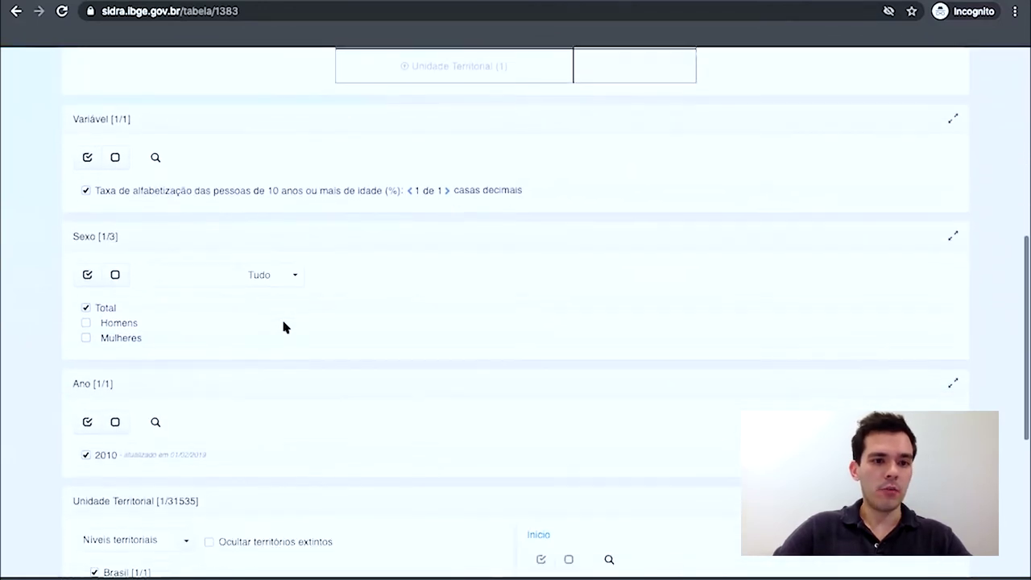
pyautogui.scroll(-2, 283, 327)
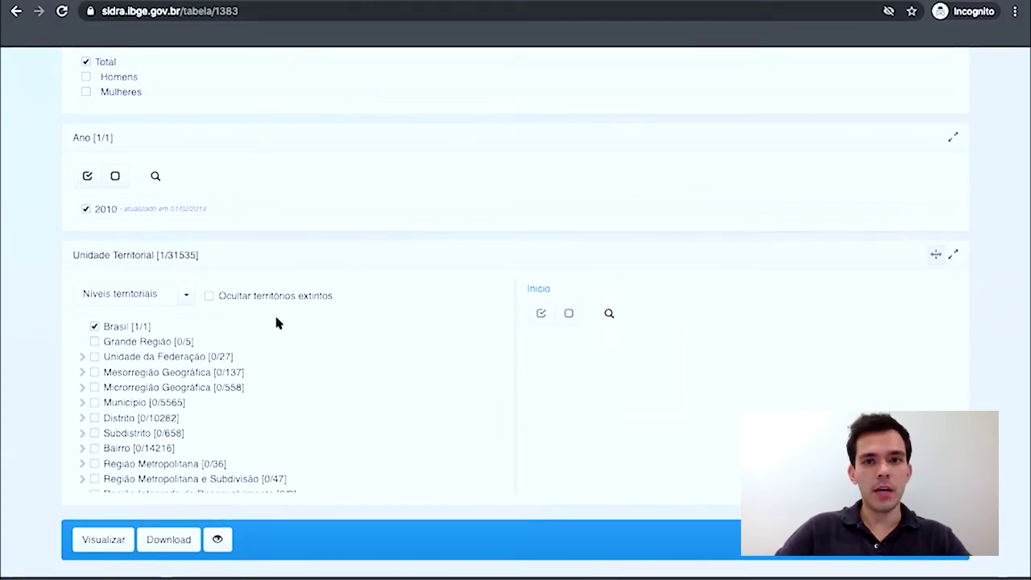
pyautogui.scroll(3, 276, 322)
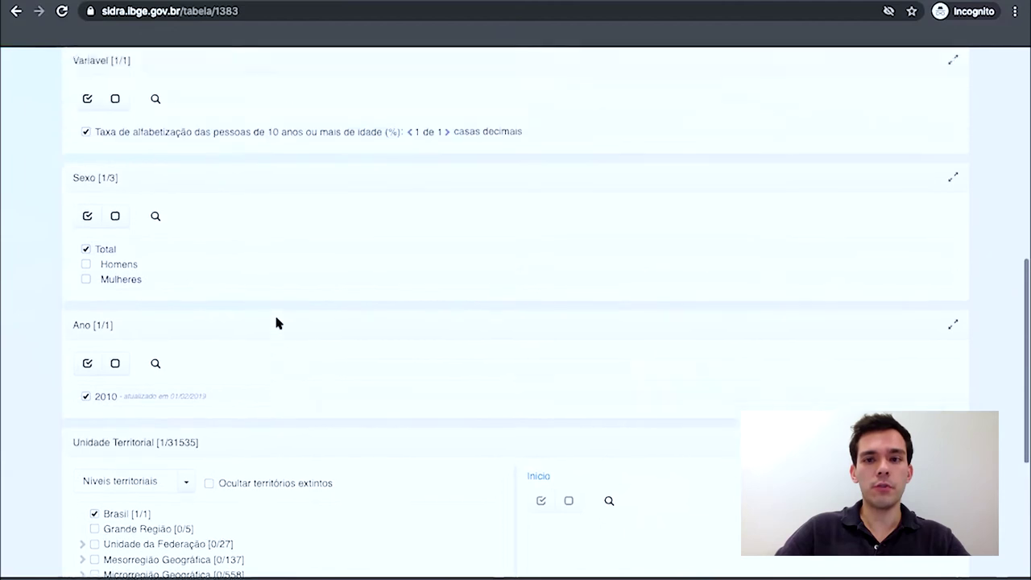
pyautogui.scroll(6, 277, 322)
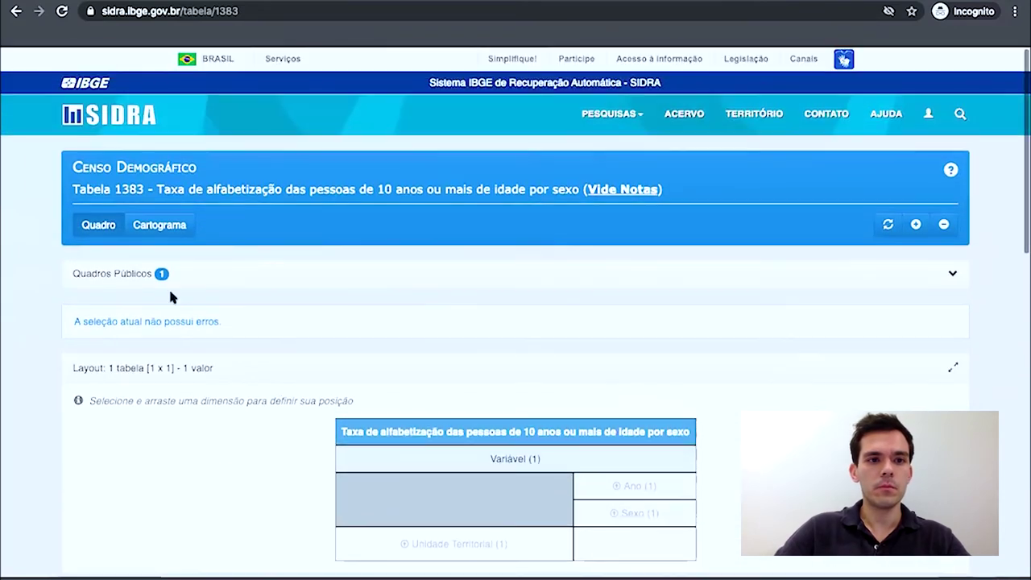
pyautogui.click(159, 226)
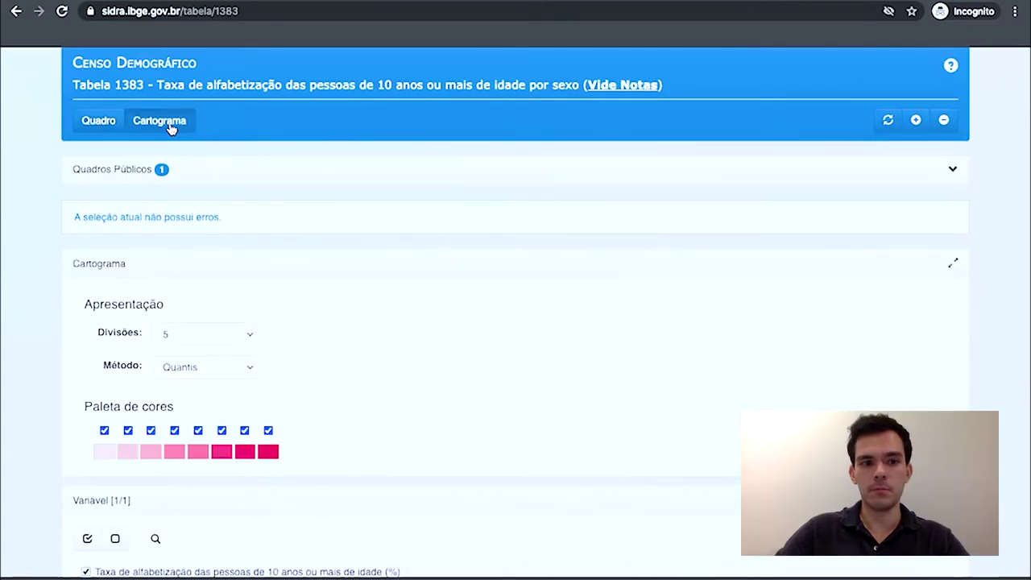
# Change the cartogram's colour palette from pink to the light-to-dark teal scale
pyautogui.scroll(-2, 309, 316)
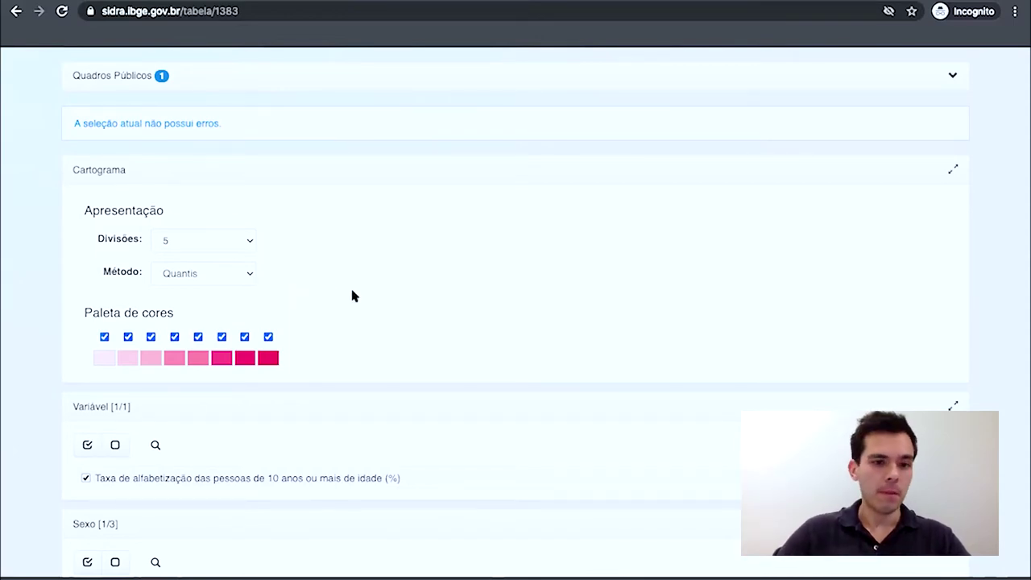
pyautogui.scroll(-1, 349, 295)
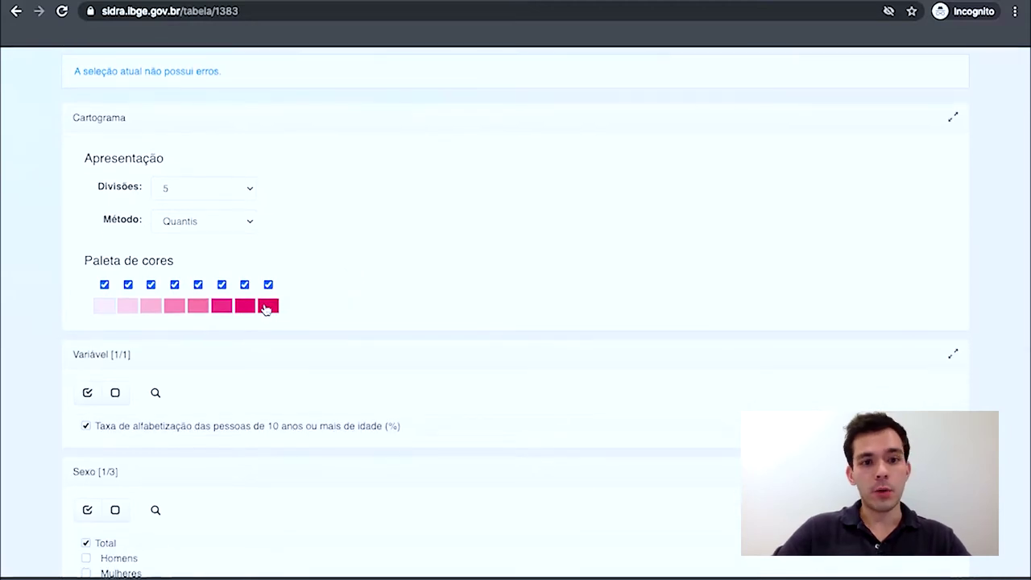
pyautogui.click(133, 305)
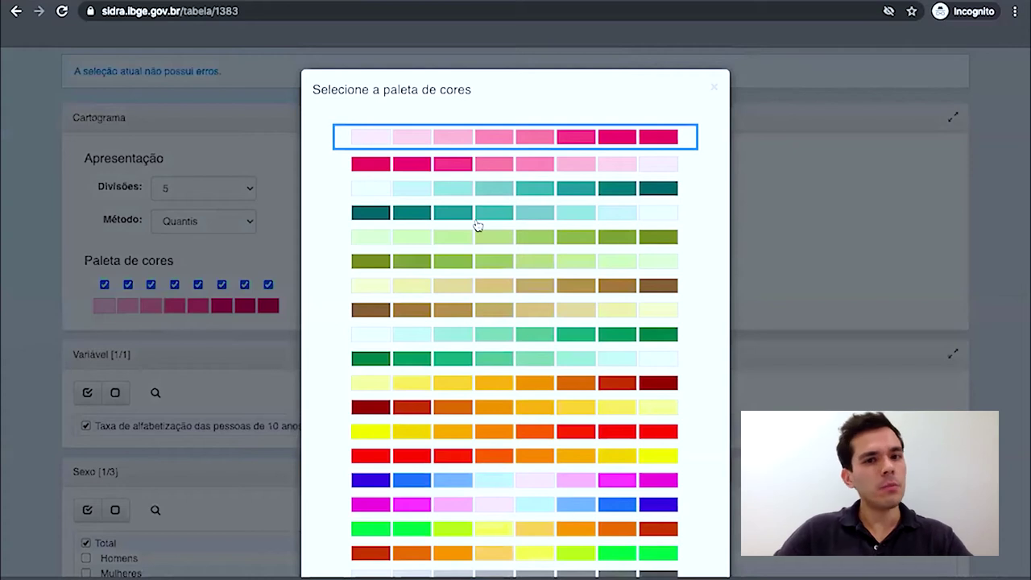
pyautogui.click(576, 191)
# Generate the cartogram of the total 2010 literacy rate for the selected municipalities
pyautogui.scroll(-1, 435, 421)
pyautogui.scroll(-4, 435, 421)
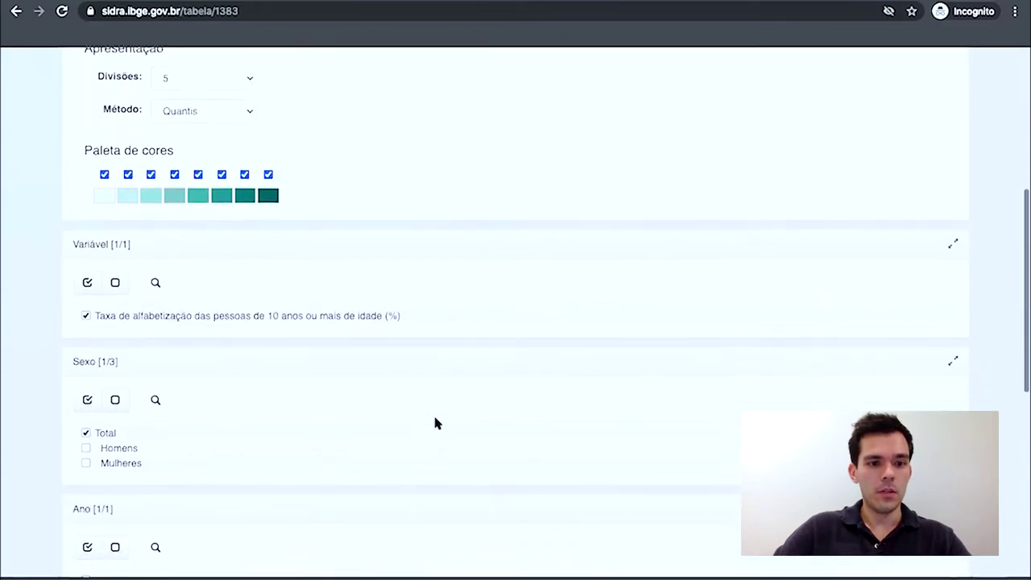
pyautogui.scroll(-2, 435, 423)
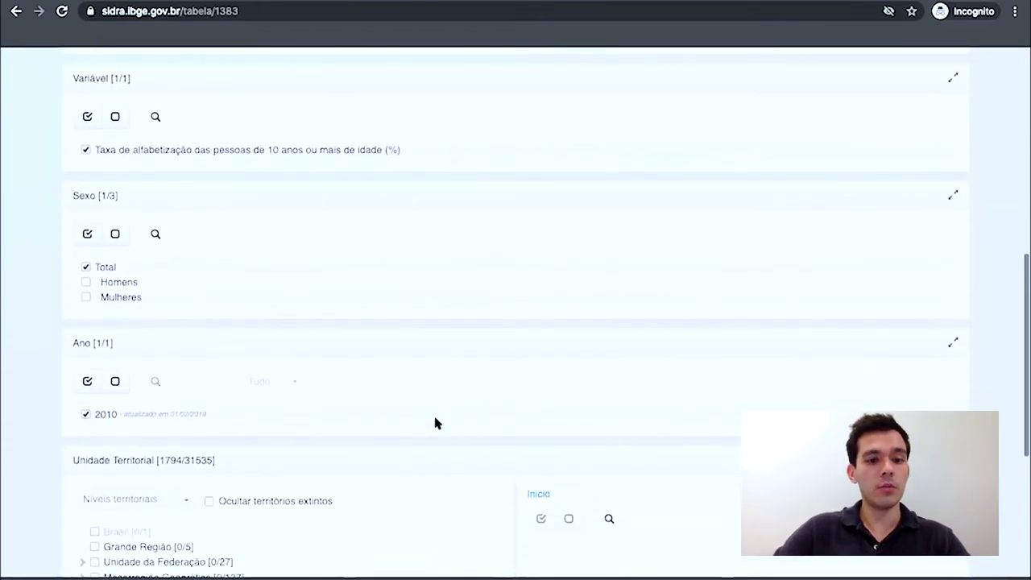
pyautogui.scroll(-3, 435, 422)
pyautogui.scroll(-2, 435, 422)
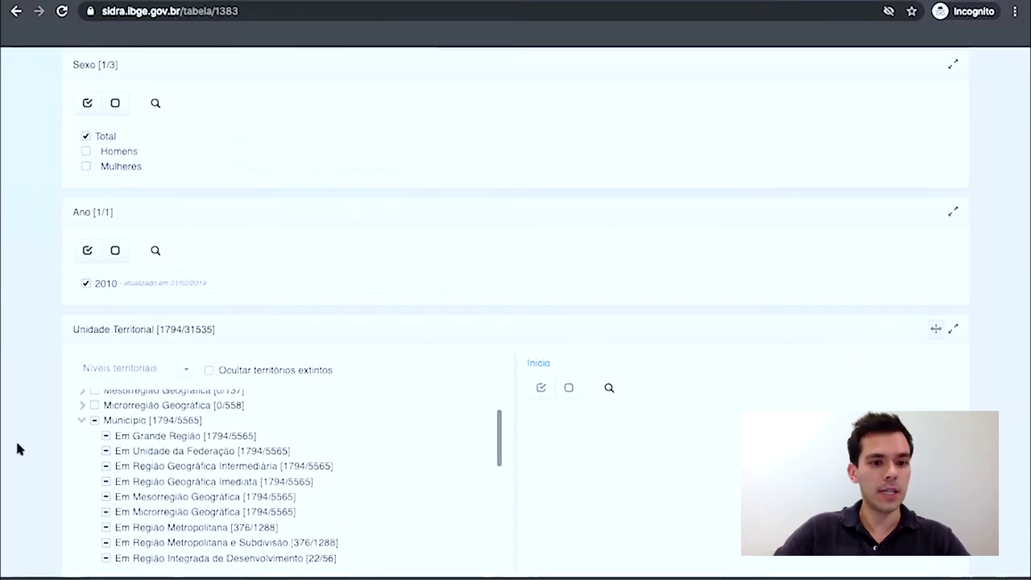
pyautogui.scroll(-2, 17, 448)
pyautogui.scroll(-1, 17, 449)
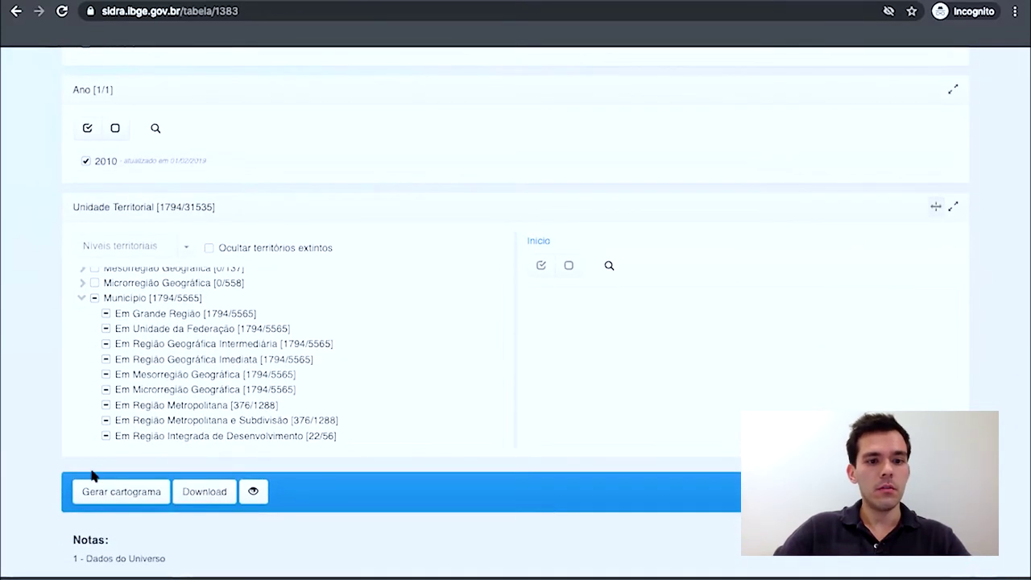
pyautogui.click(113, 493)
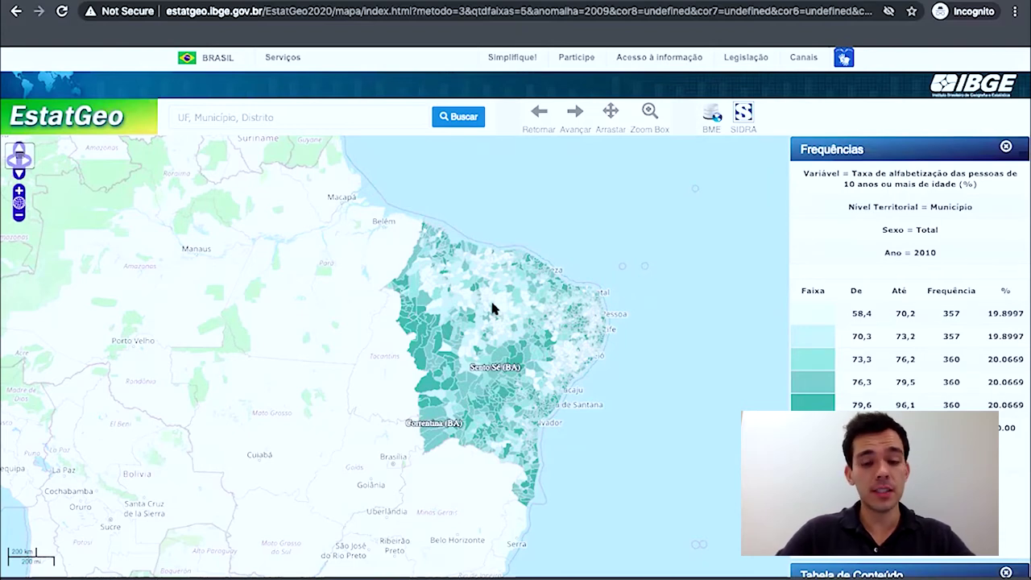
# Take a closer look at Northeast Brazil on the map, open the map settings and examine the export formats, including KML
pyautogui.scroll(1, 493, 308)
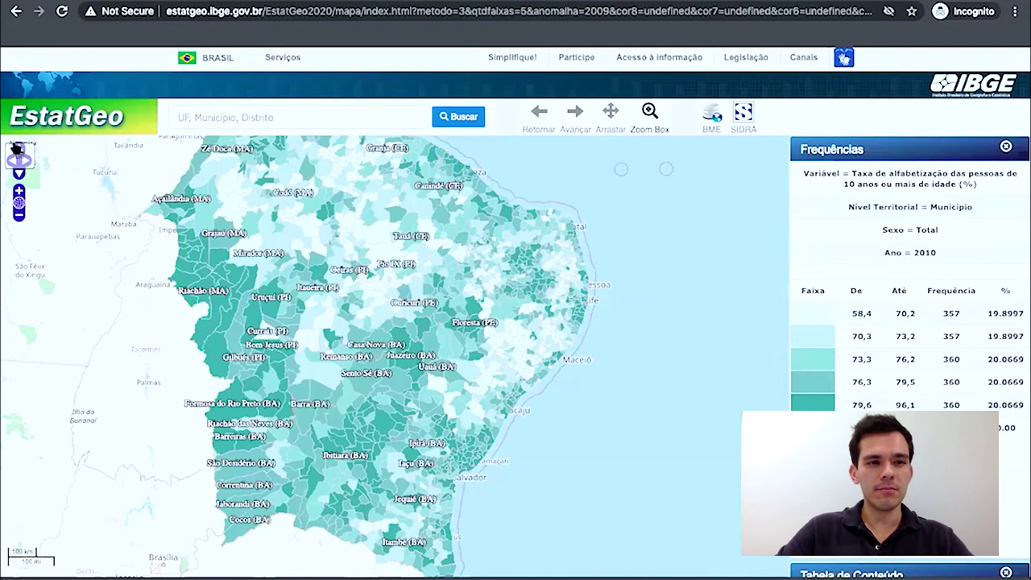
pyautogui.click(25, 150)
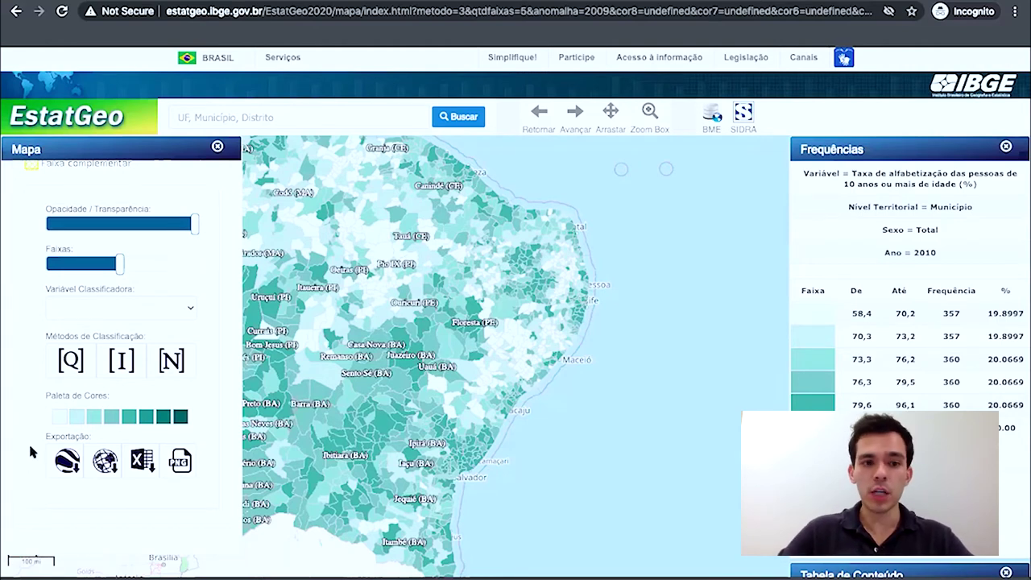
pyautogui.moveTo(65, 465)
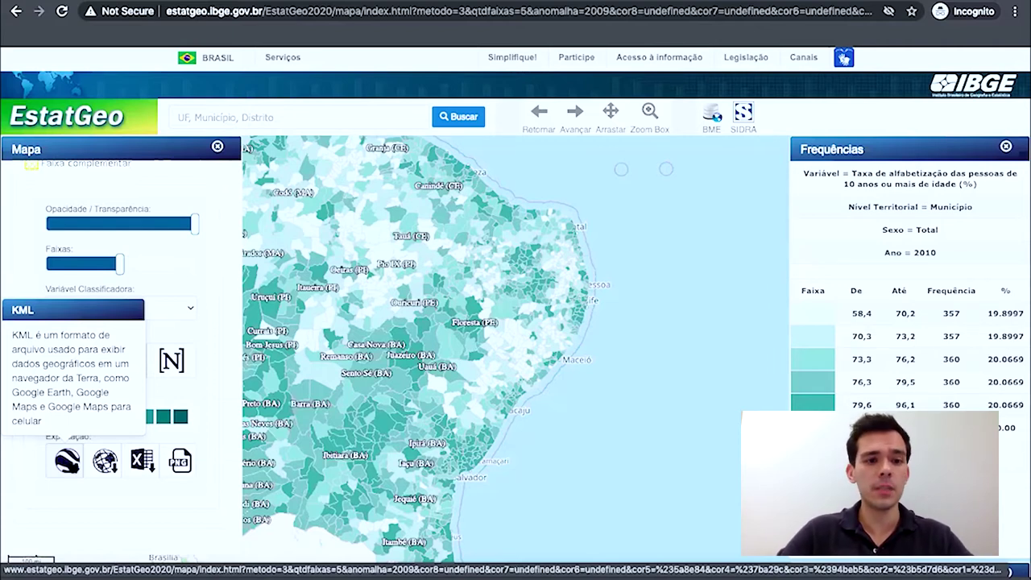
pyautogui.moveTo(105, 460)
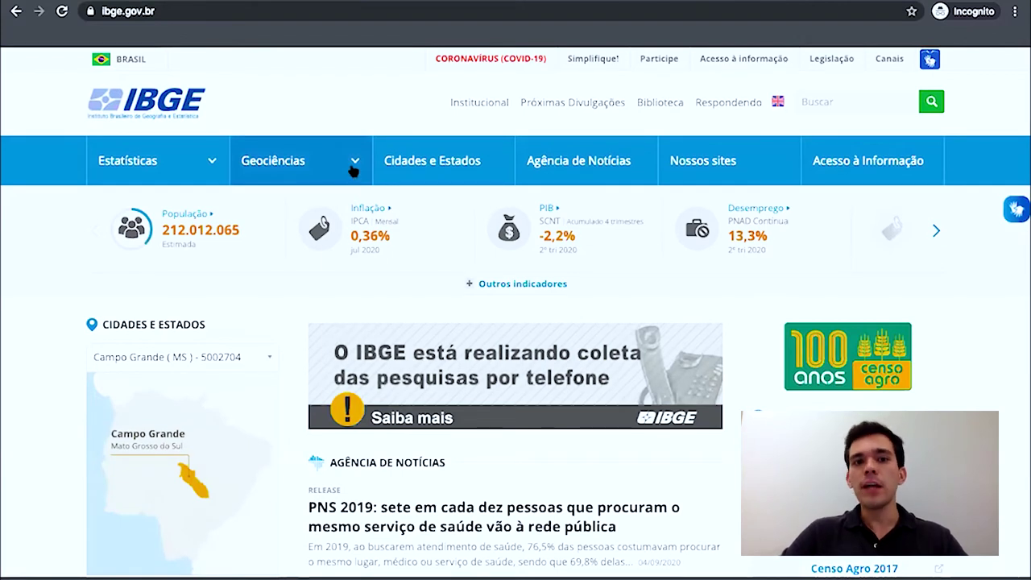
# On the IBGE website, open the REGIC - Regiões de Influência das Cidades page under the geosciences theme Redes e fluxos geográficos
pyautogui.click(354, 167)
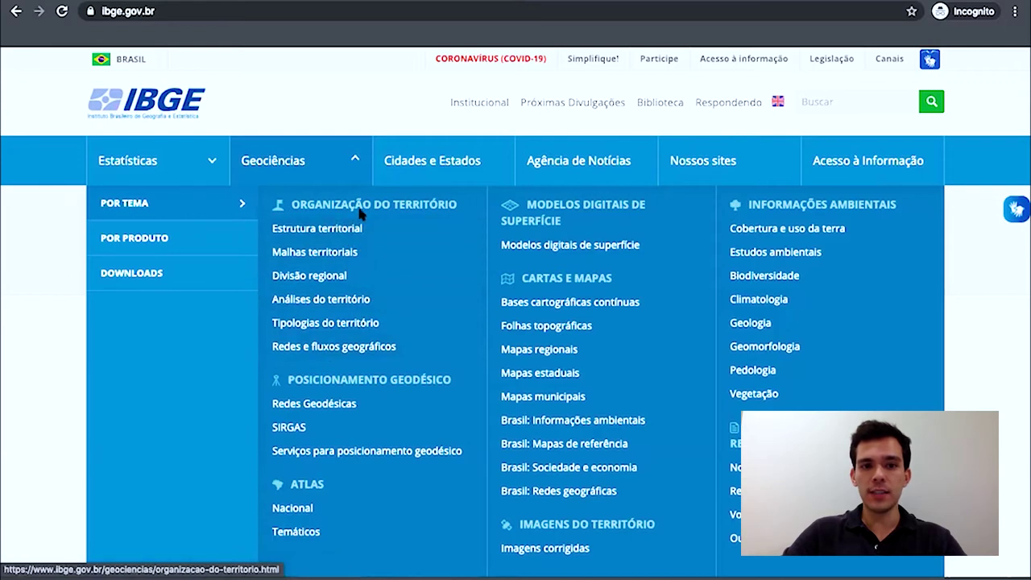
pyautogui.click(350, 346)
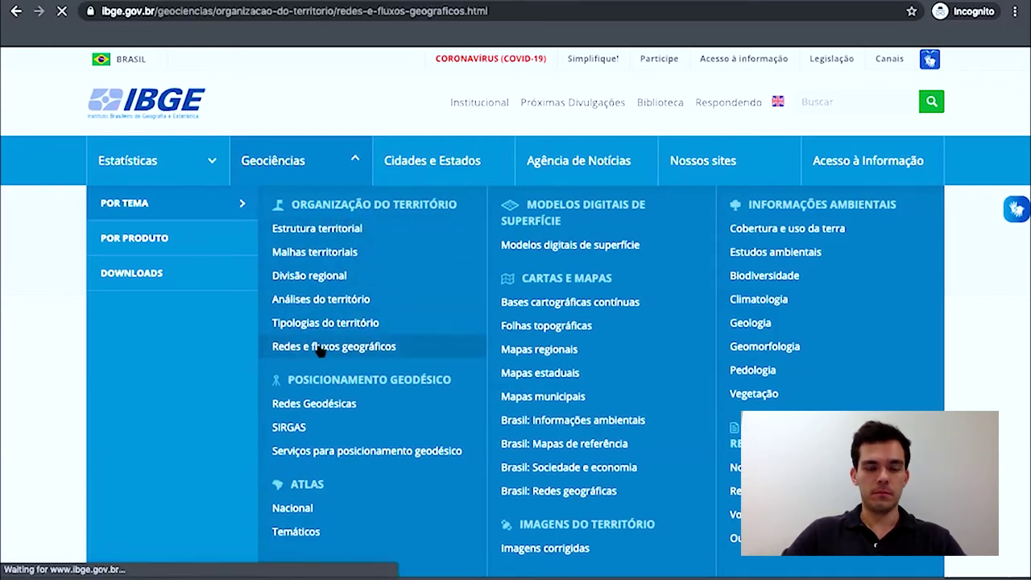
pyautogui.scroll(-1, 352, 321)
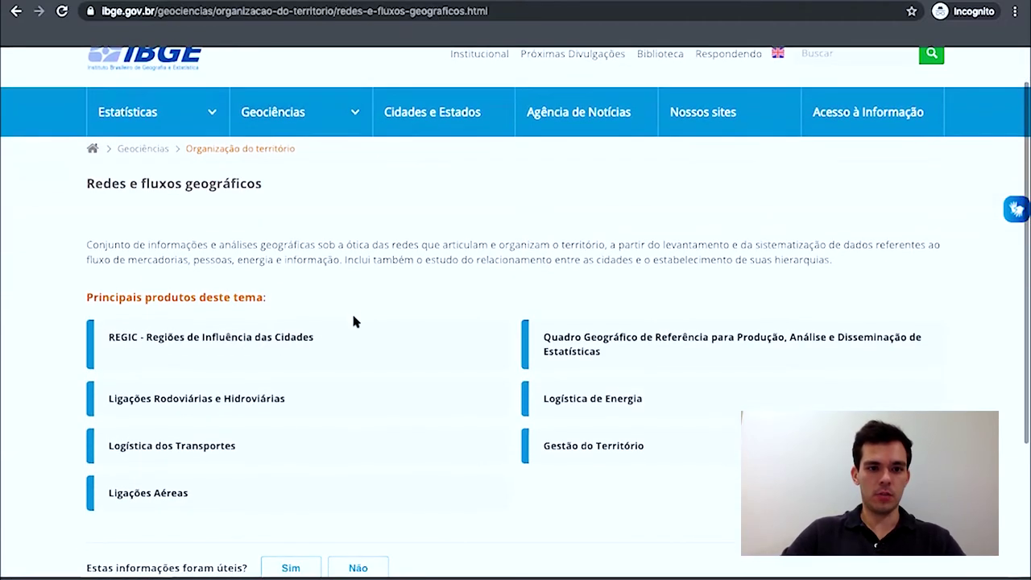
pyautogui.click(267, 340)
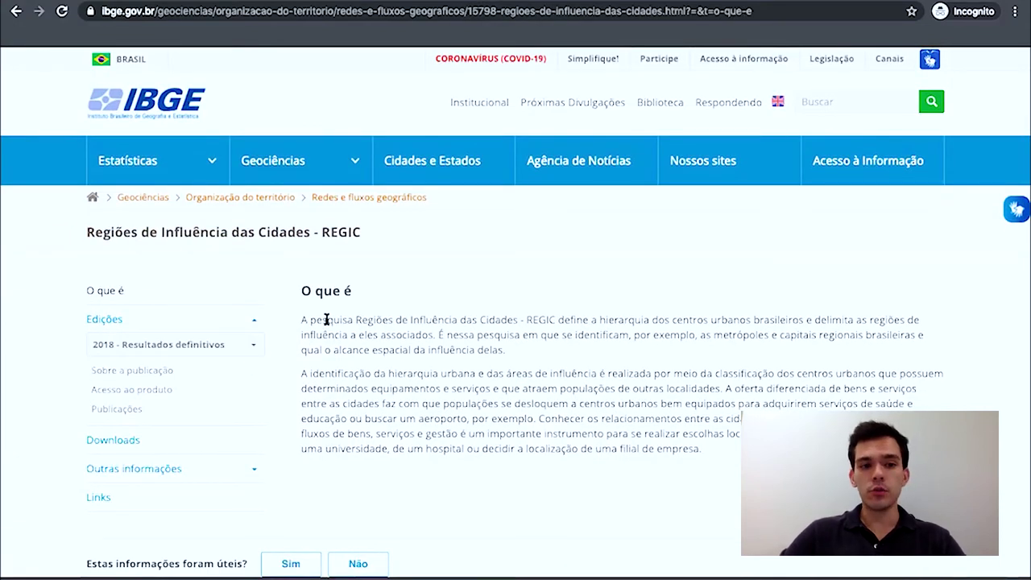
# Open the product access page for the 2018 definitive results and launch the Regiões de Influência das Cidades 2018 interactive maps platform
pyautogui.click(164, 391)
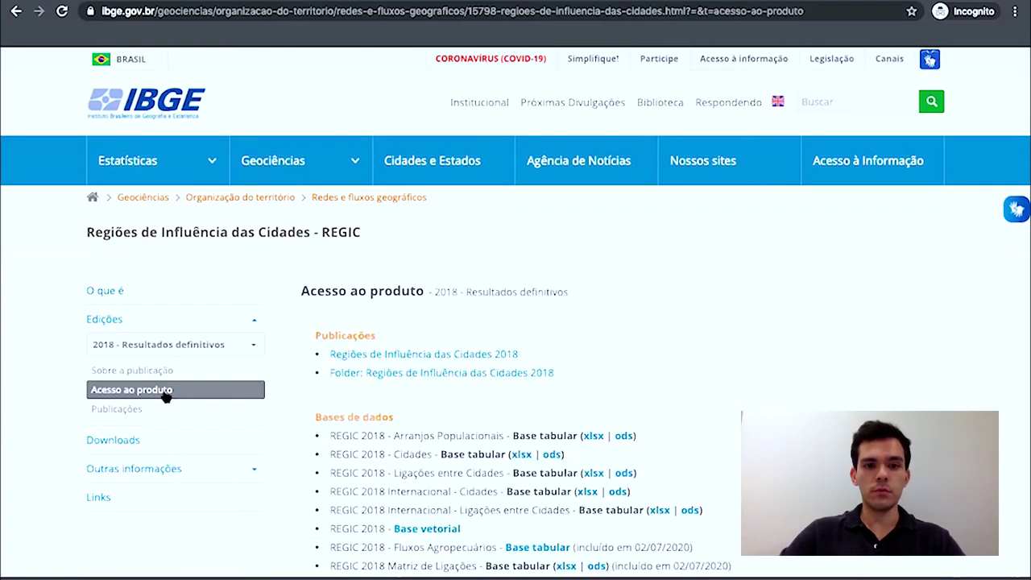
pyautogui.scroll(-1, 318, 376)
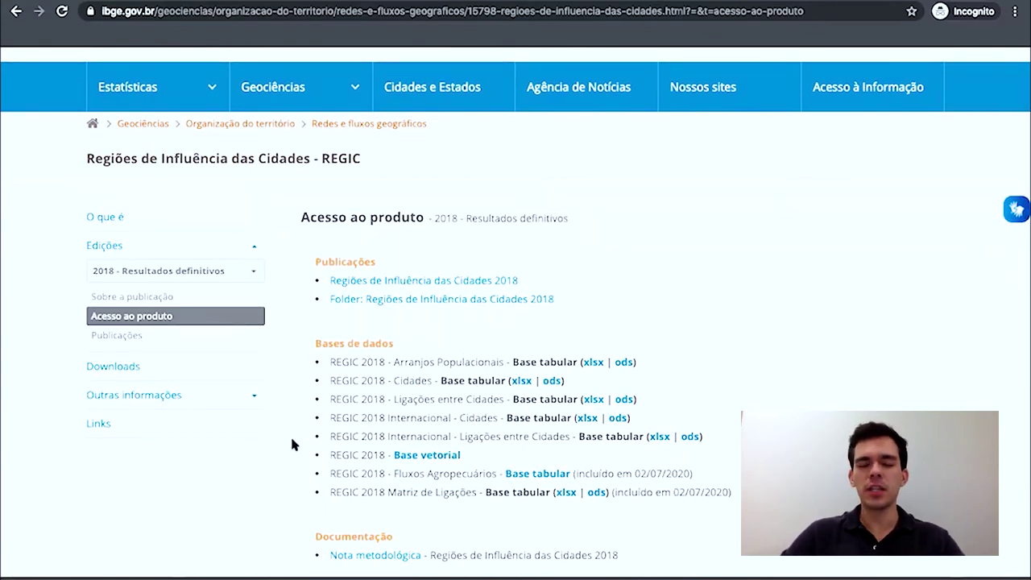
pyautogui.scroll(-2, 292, 443)
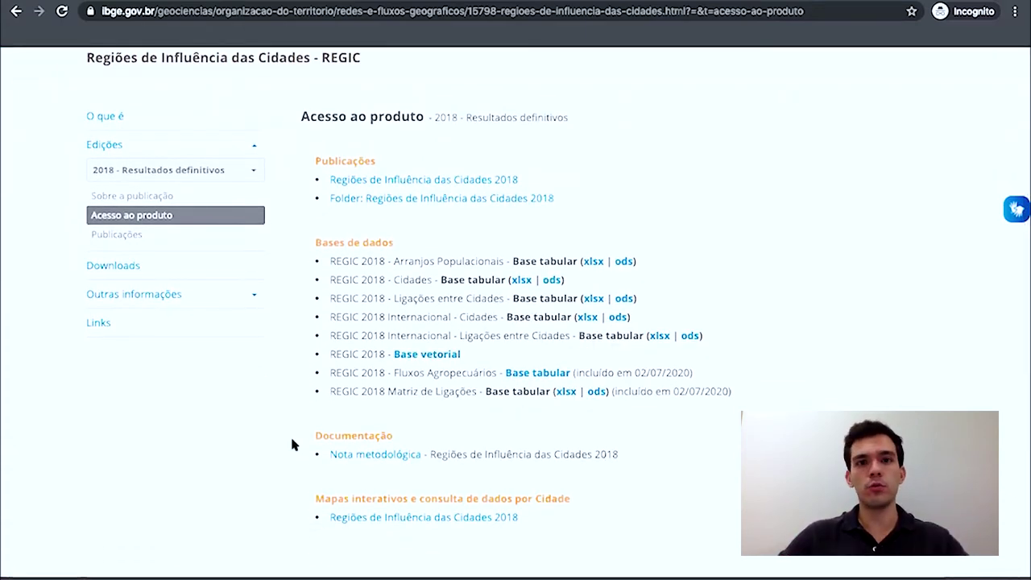
pyautogui.click(360, 520)
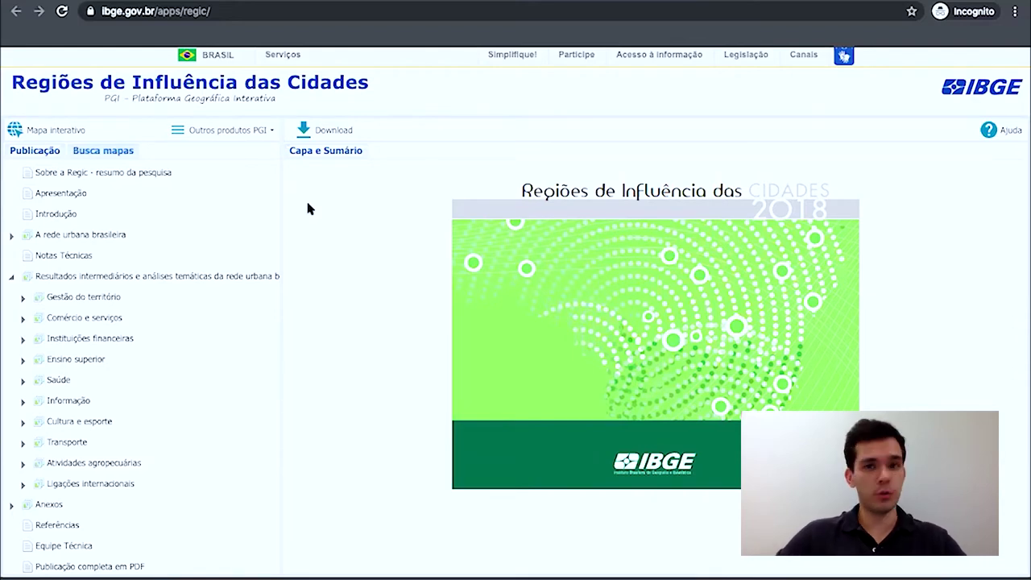
# Expand the Ensino superior results in the publication and display Mapa 62 - Deslocamentos para cursos superiores - Brasil - 2018
pyautogui.click(269, 136)
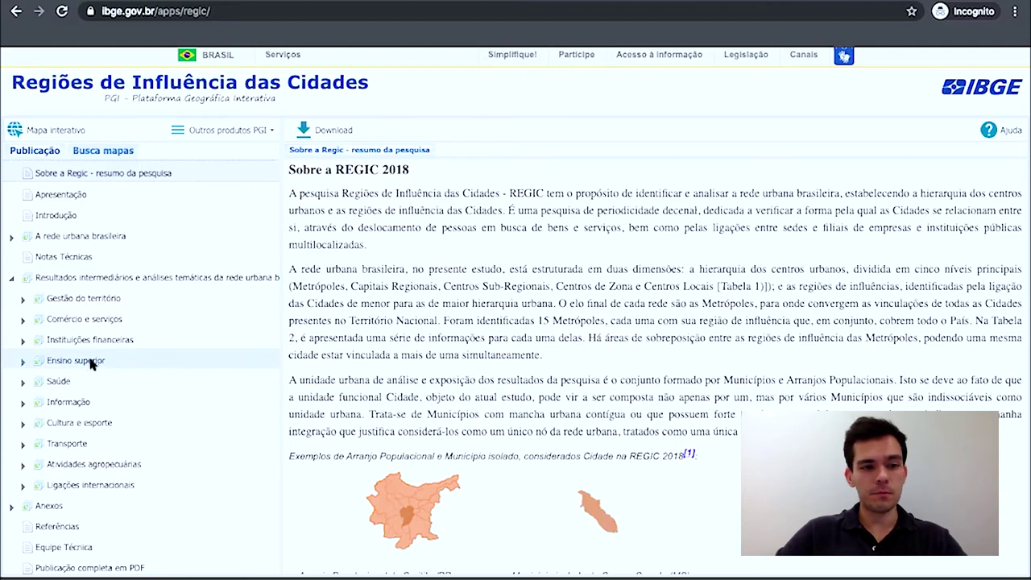
pyautogui.click(23, 362)
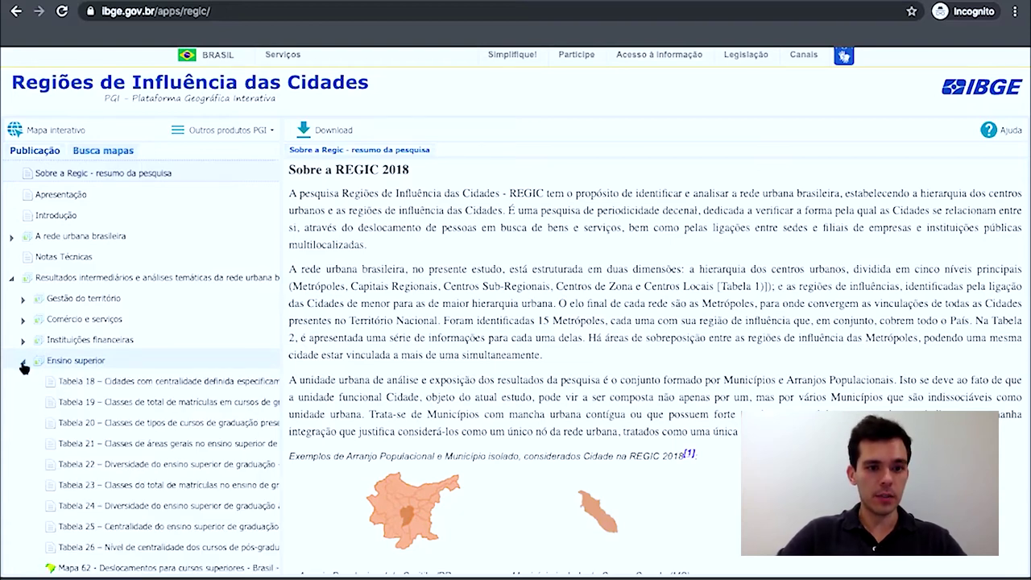
pyautogui.scroll(-2, 126, 412)
pyautogui.scroll(-3, 129, 423)
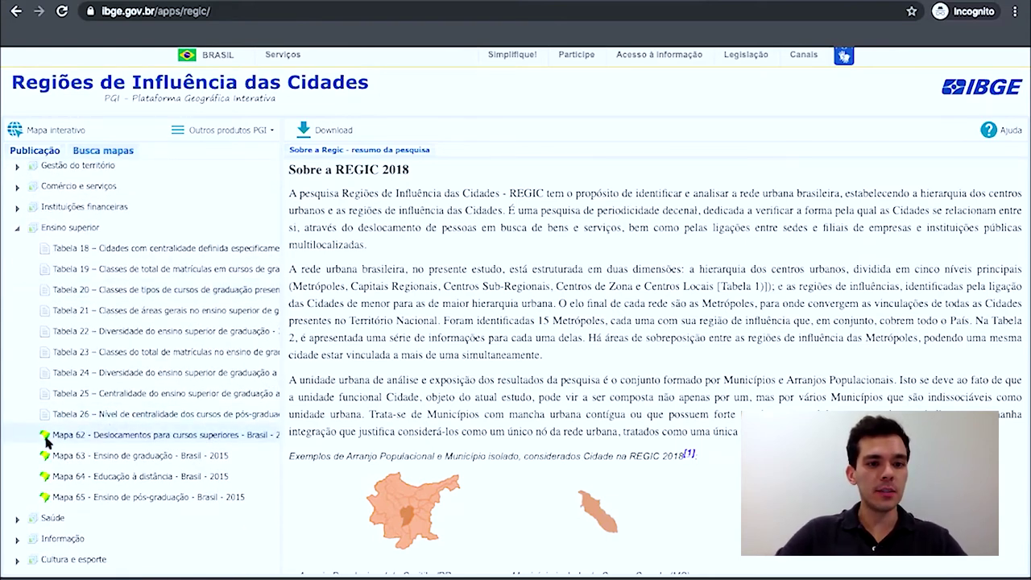
pyautogui.click(119, 437)
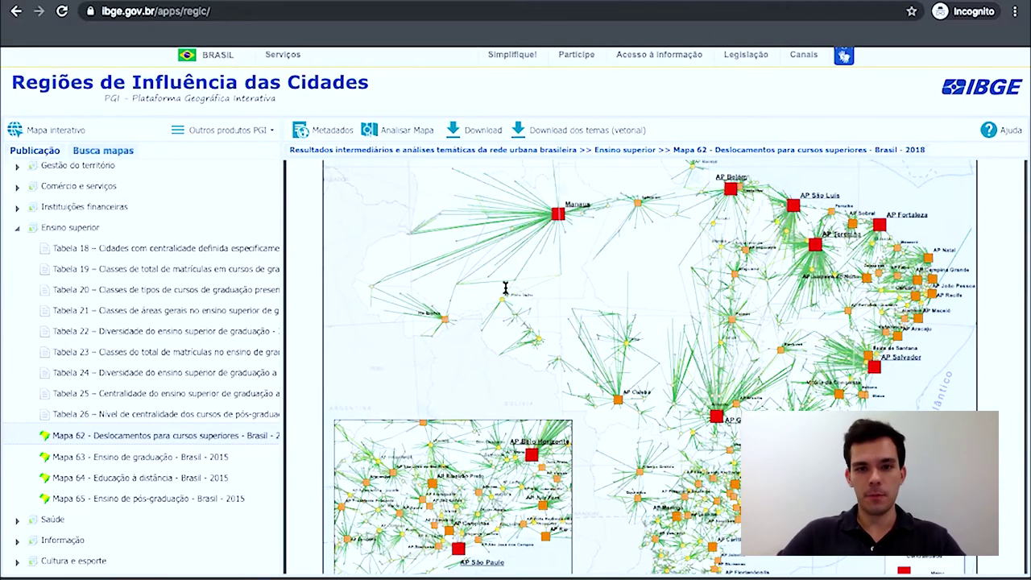
# Open Mapa 62 for interactive analysis and zoom in on the large level 1 higher-education centre in central Brazil
pyautogui.click(408, 133)
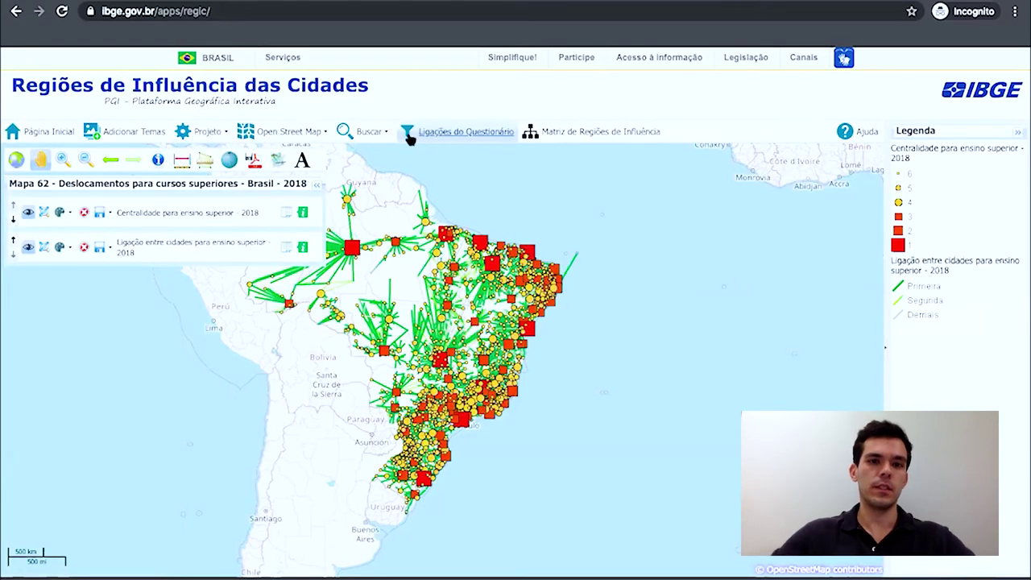
pyautogui.moveTo(524, 220); pyautogui.dragTo(617, 209)
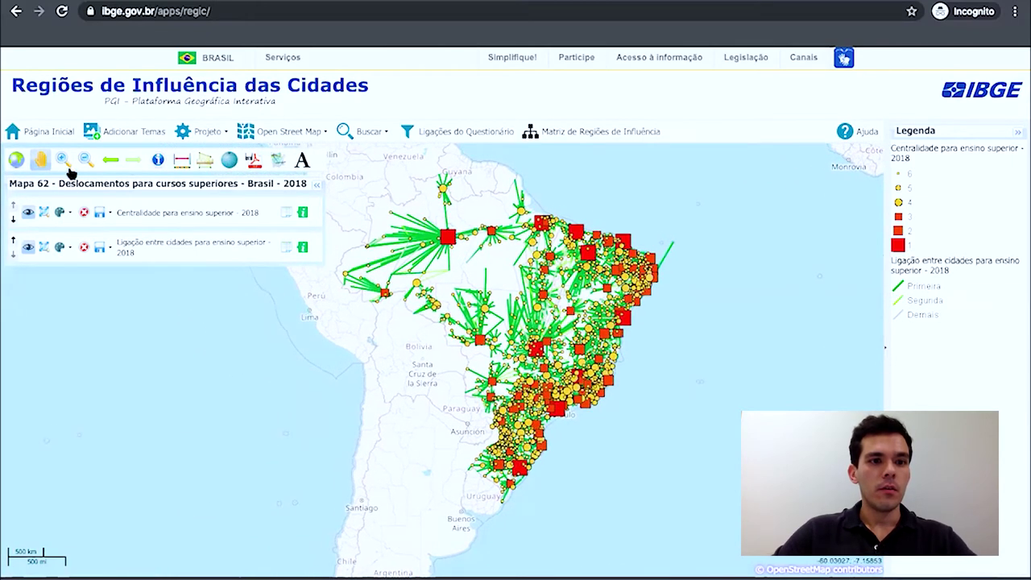
pyautogui.click(63, 164)
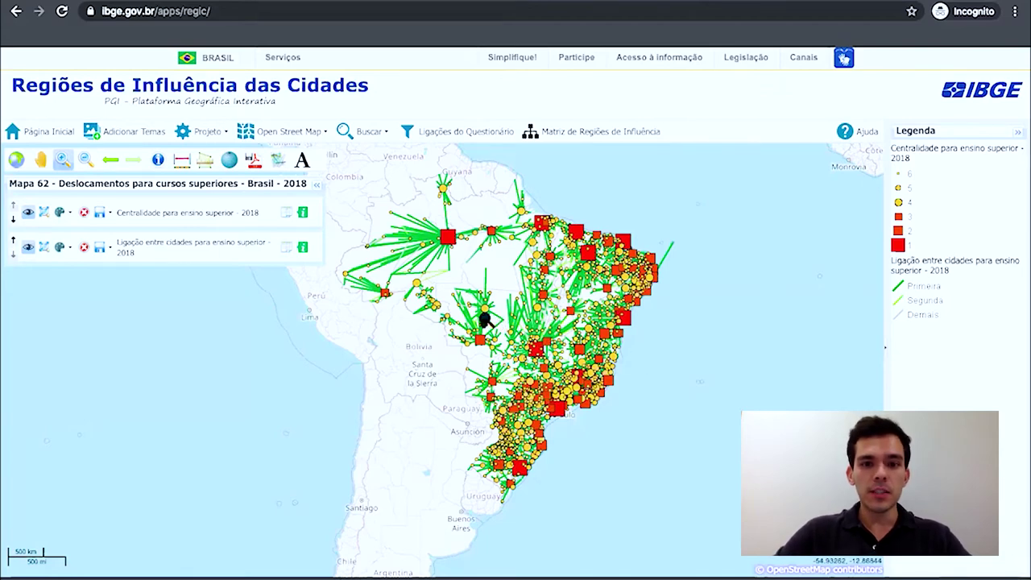
pyautogui.scroll(2, 483, 318)
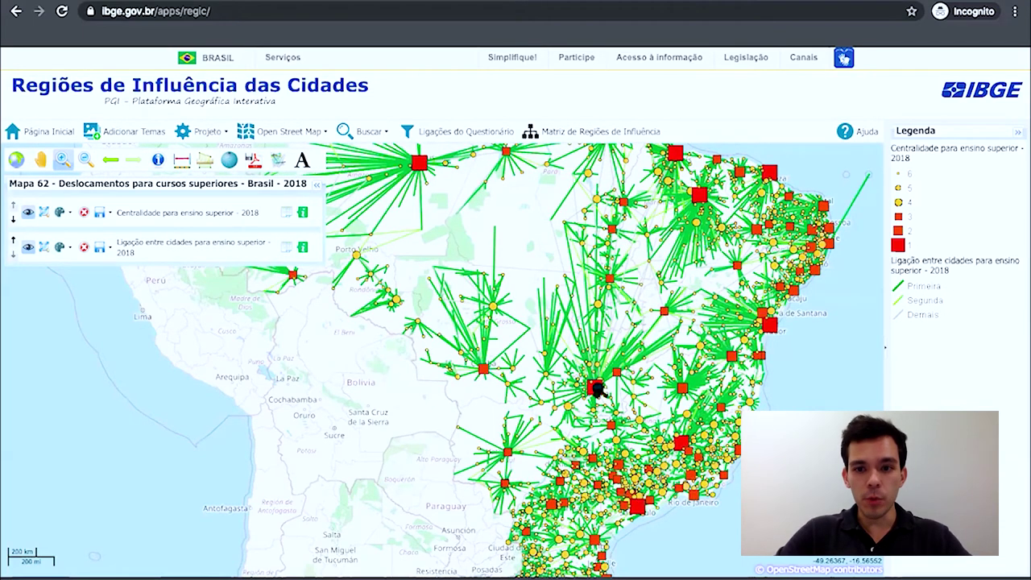
pyautogui.scroll(1, 596, 389)
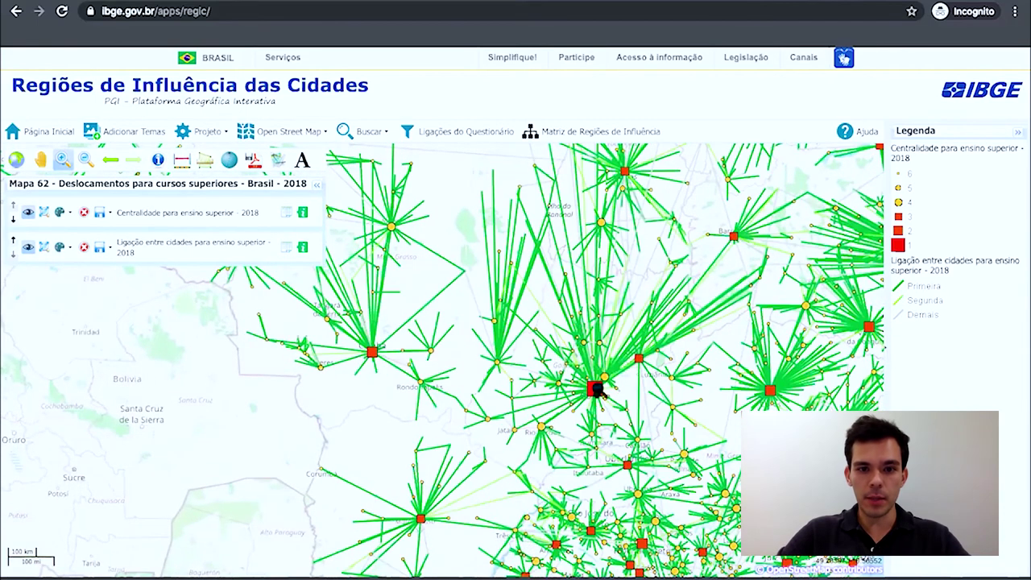
pyautogui.scroll(1, 596, 389)
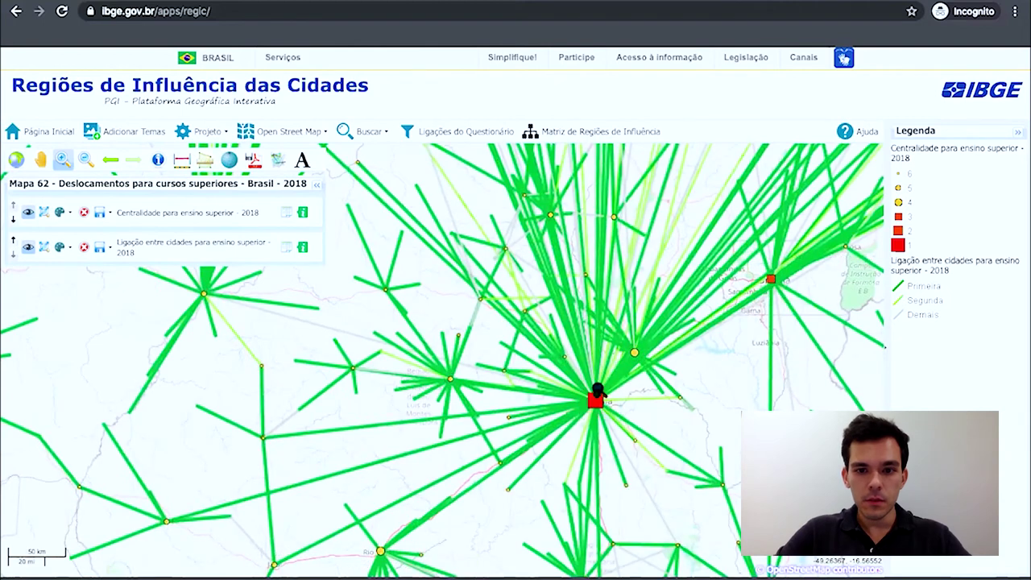
# Hide the centrality and city-connection layers to view the base map, and restore both layers one at a time
pyautogui.click(28, 214)
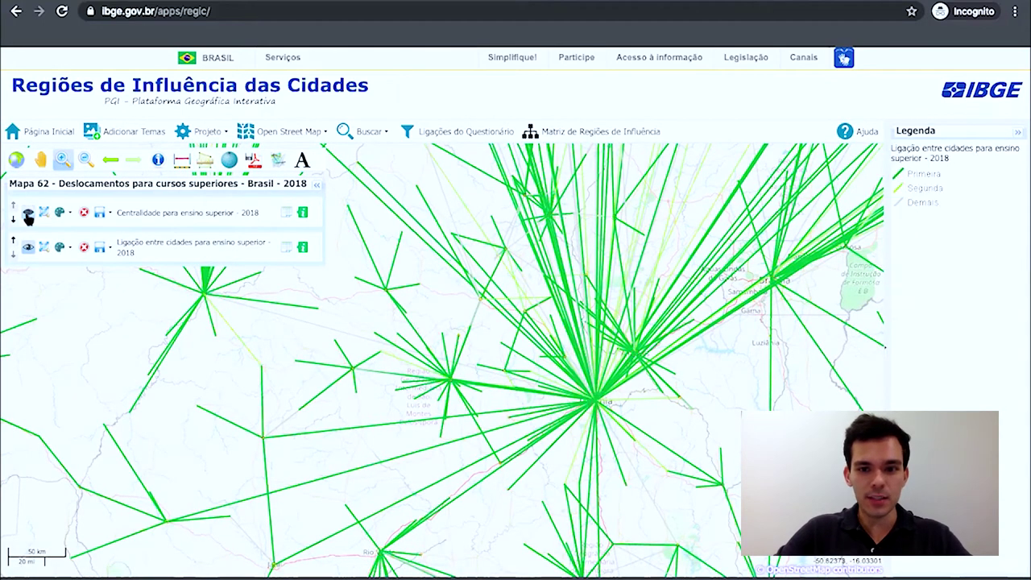
pyautogui.click(28, 248)
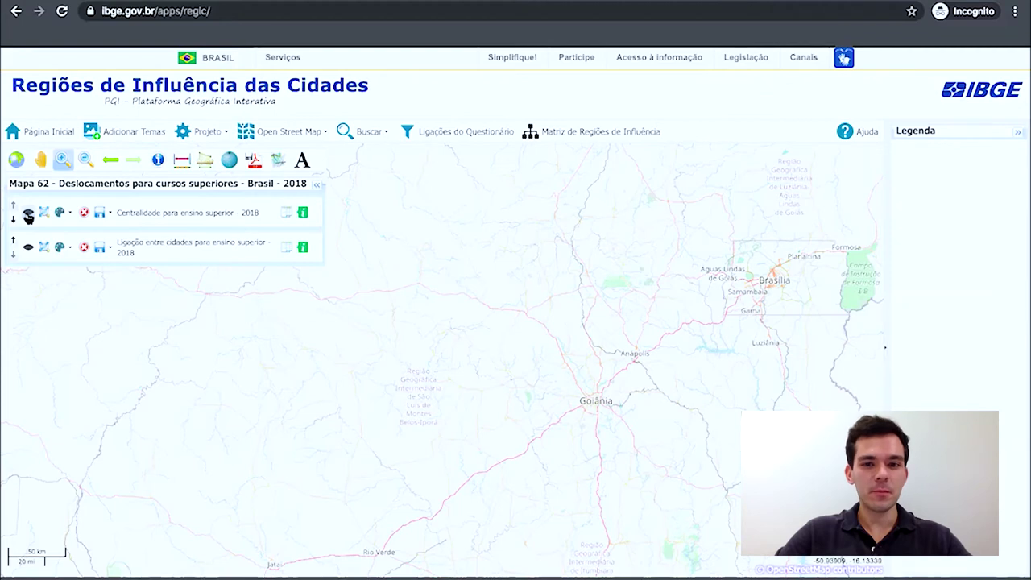
pyautogui.click(28, 214)
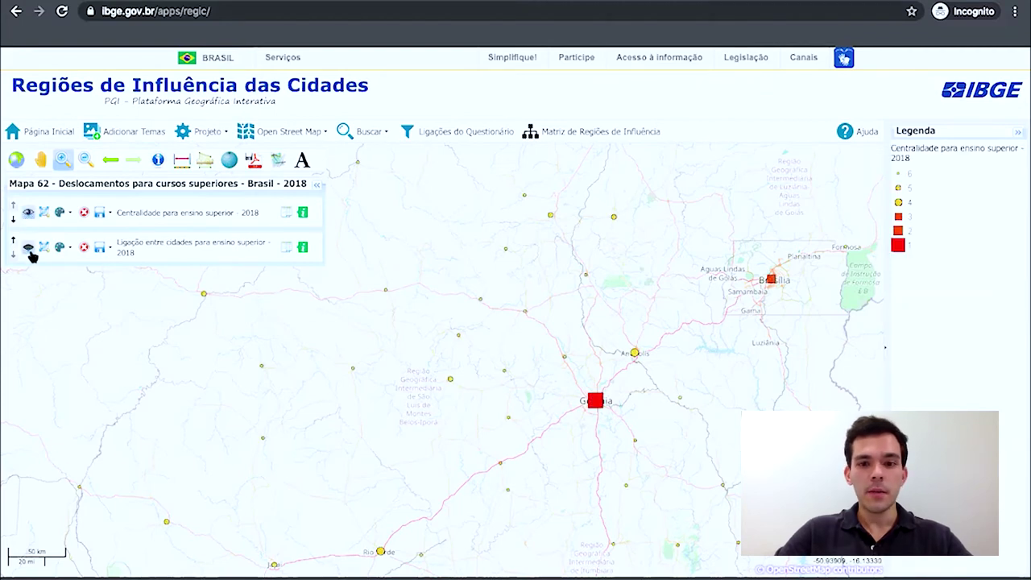
pyautogui.click(28, 248)
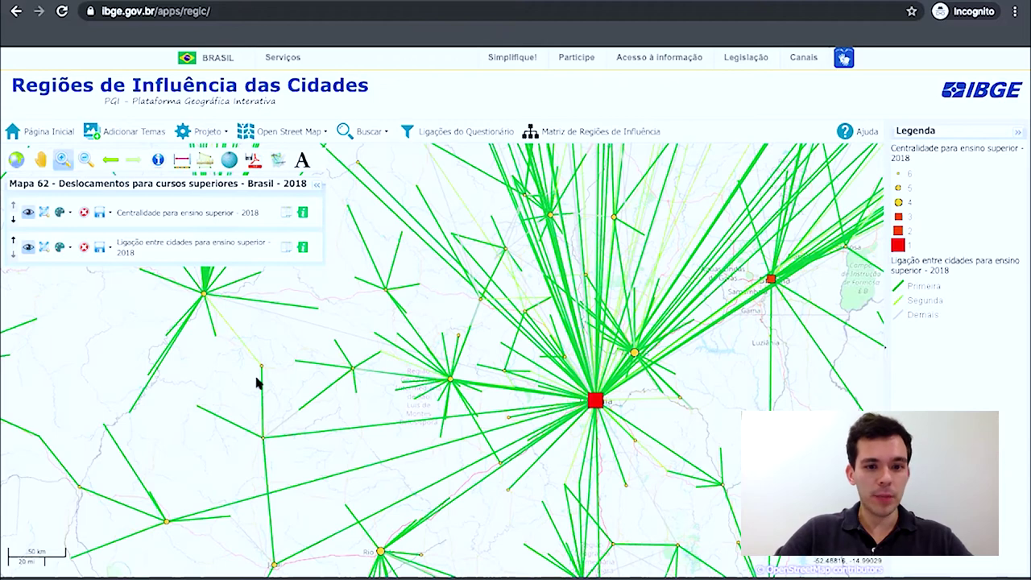
# Query the theme information of the long higher-education connection line running west of Goiânia, and dismiss its details
pyautogui.scroll(1, 389, 429)
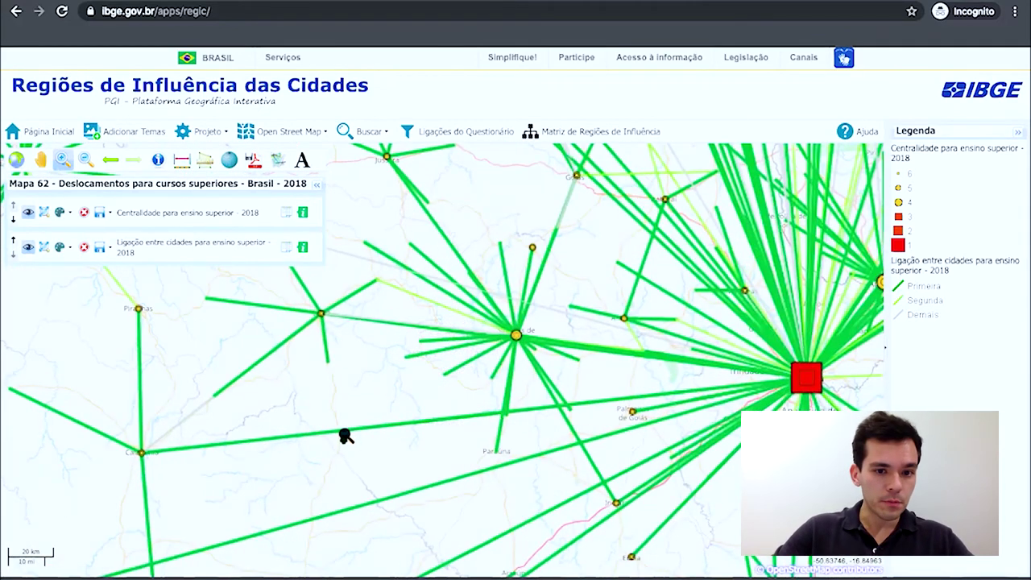
pyautogui.scroll(1, 345, 436)
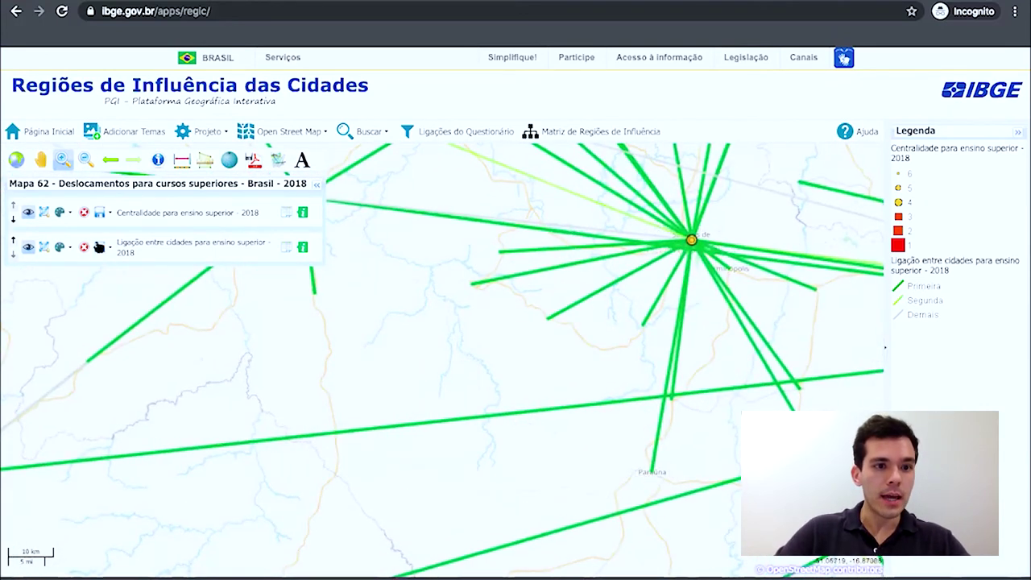
pyautogui.click(158, 160)
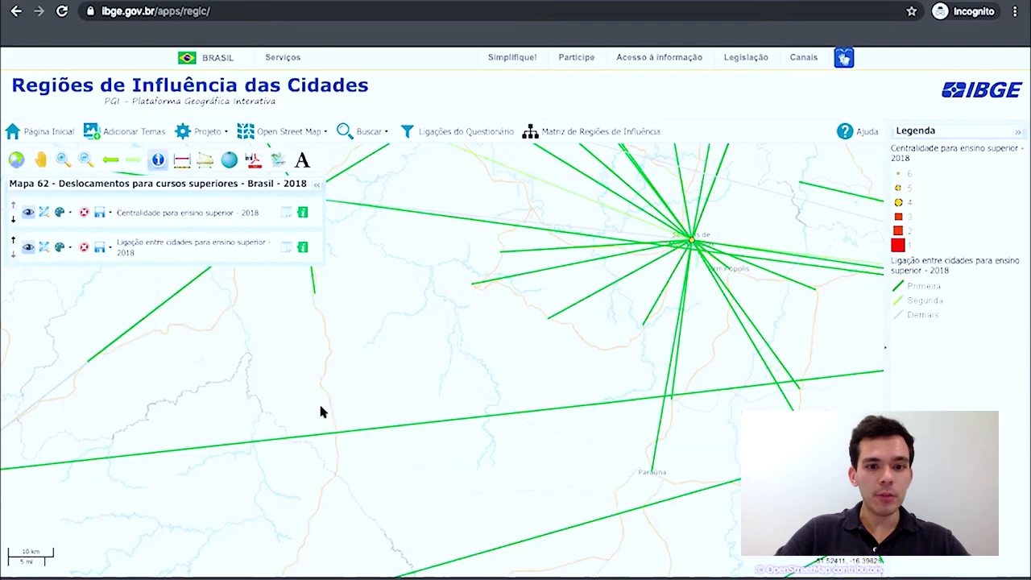
pyautogui.click(355, 433)
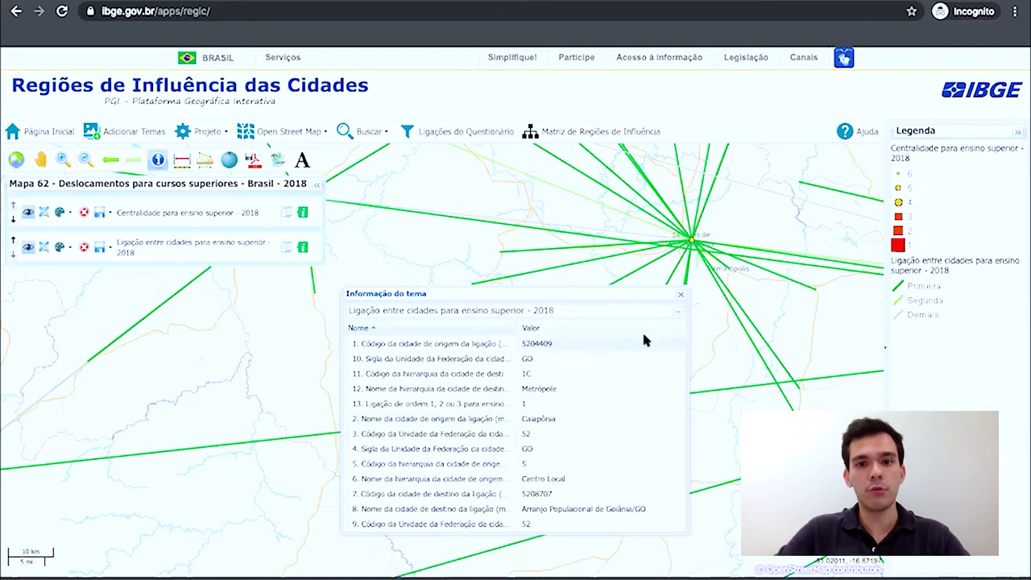
pyautogui.click(681, 296)
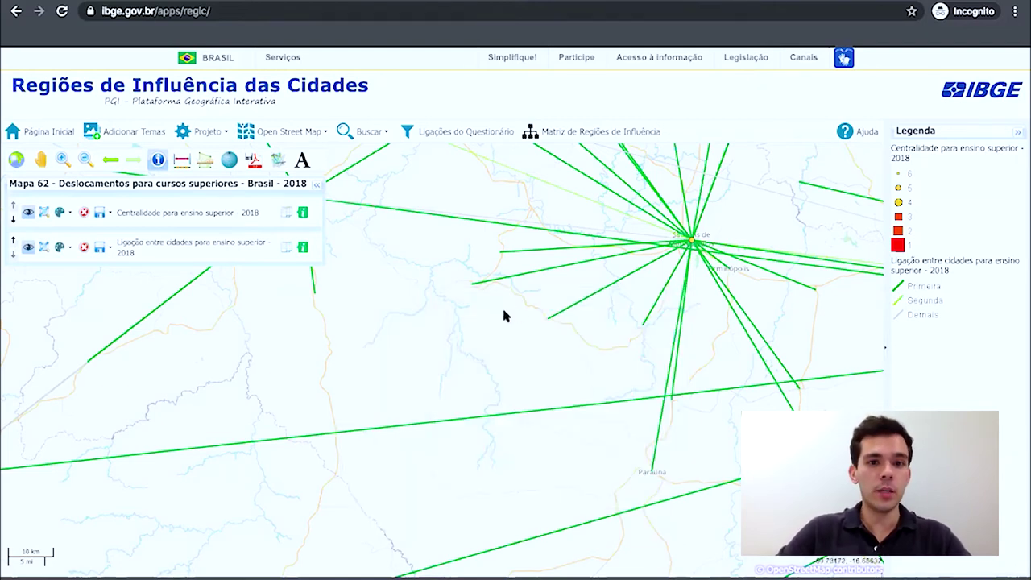
# Open the Ligações do Questionário filter for cities related through people's travel
pyautogui.click(465, 133)
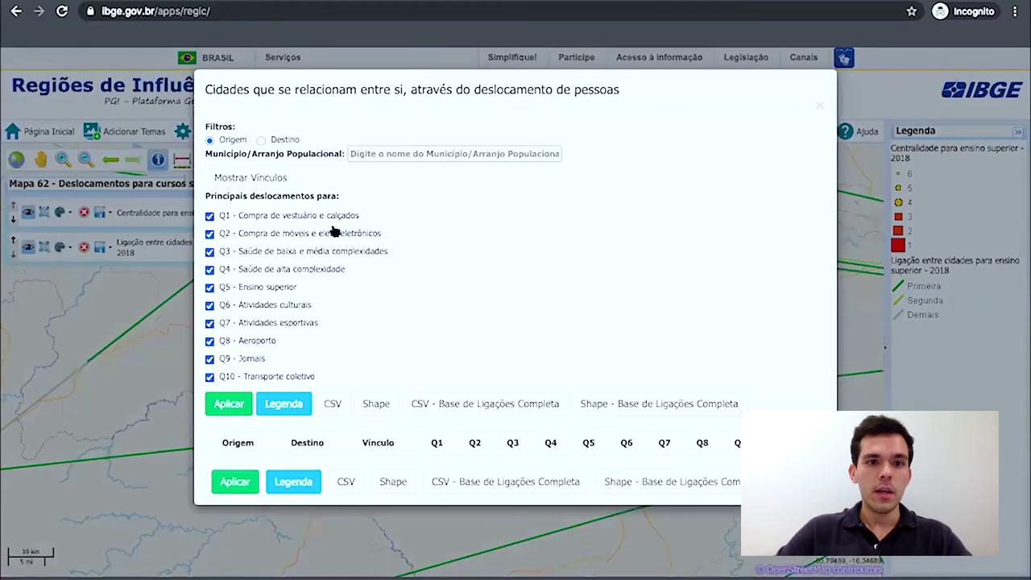
pyautogui.click(378, 154)
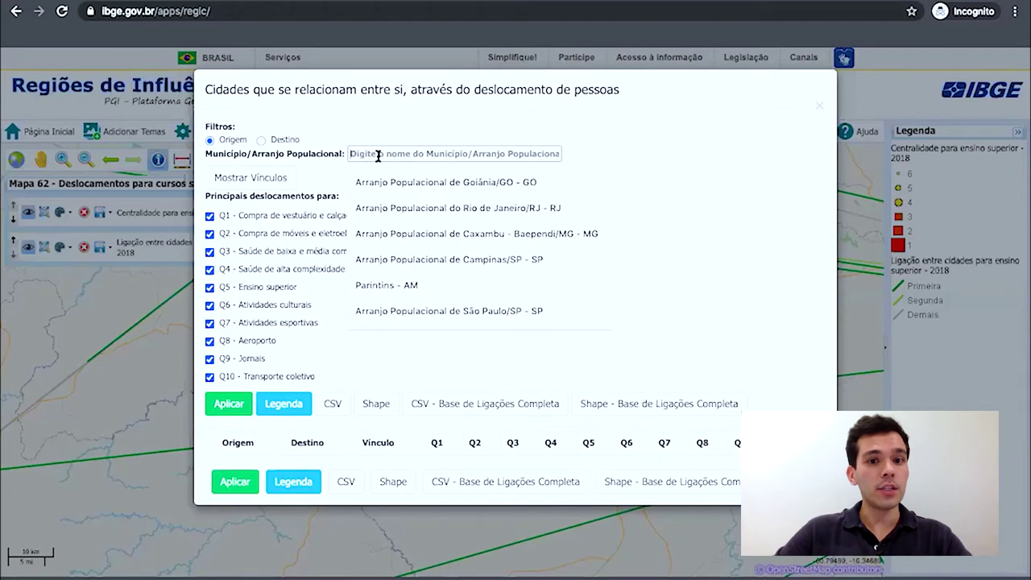
pyautogui.write('goian')
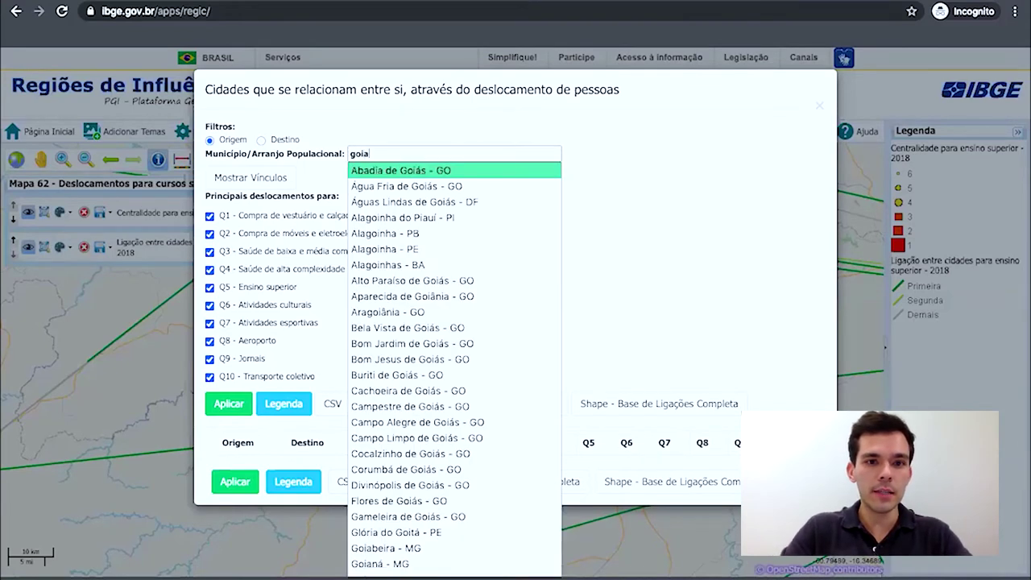
pyautogui.press('BackSpace')
pyautogui.press('BackSpace')
pyautogui.press('BackSpace')
pyautogui.press('BackSpace')
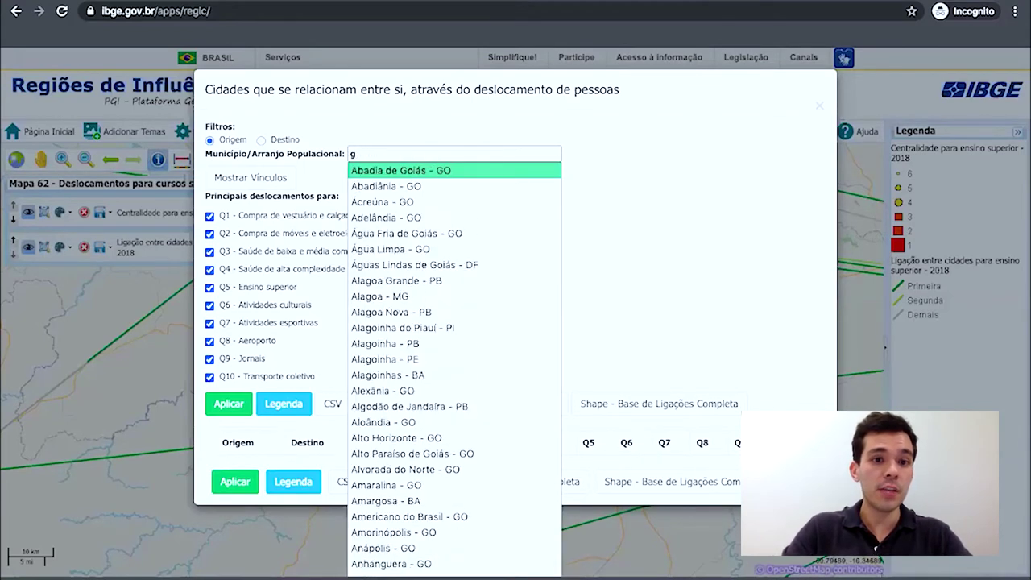
# Filter questionnaire connections by destination Goiânia - GO for all travel purposes Q1 to Q10, apply them to the map, and return to it
pyautogui.click(260, 140)
pyautogui.click(368, 155)
pyautogui.write('goiania')
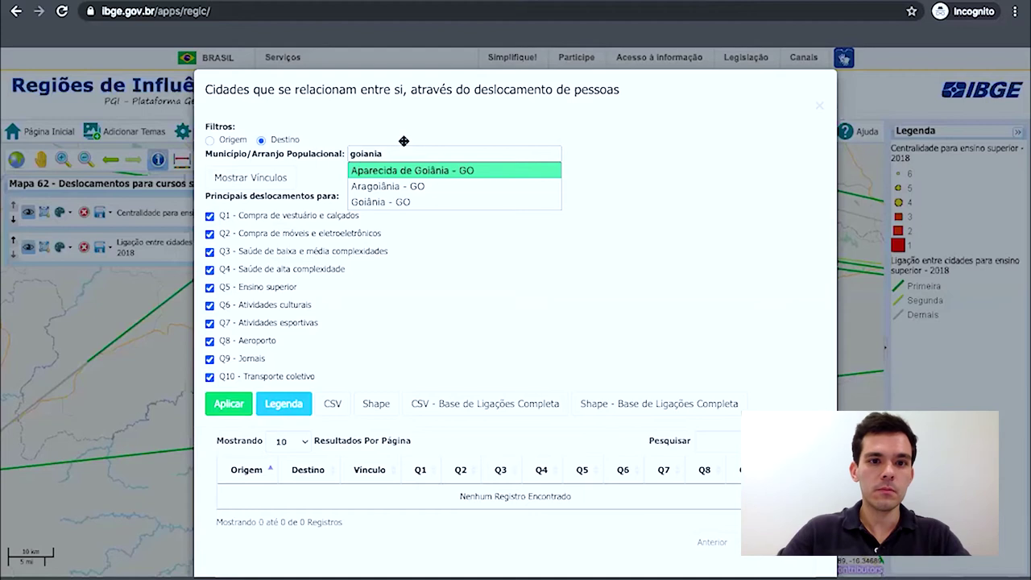
pyautogui.click(399, 202)
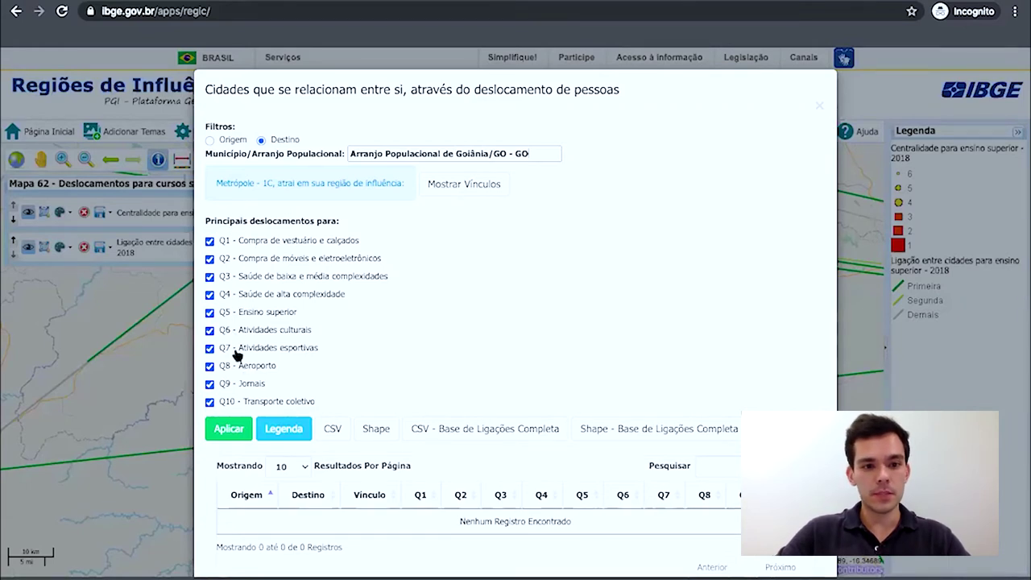
pyautogui.click(231, 430)
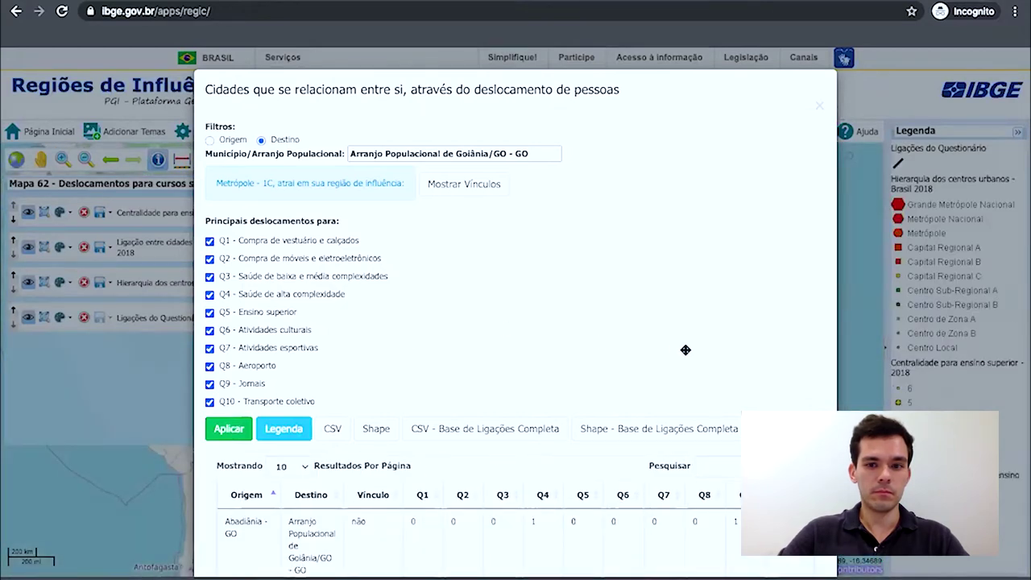
pyautogui.scroll(-2, 743, 245)
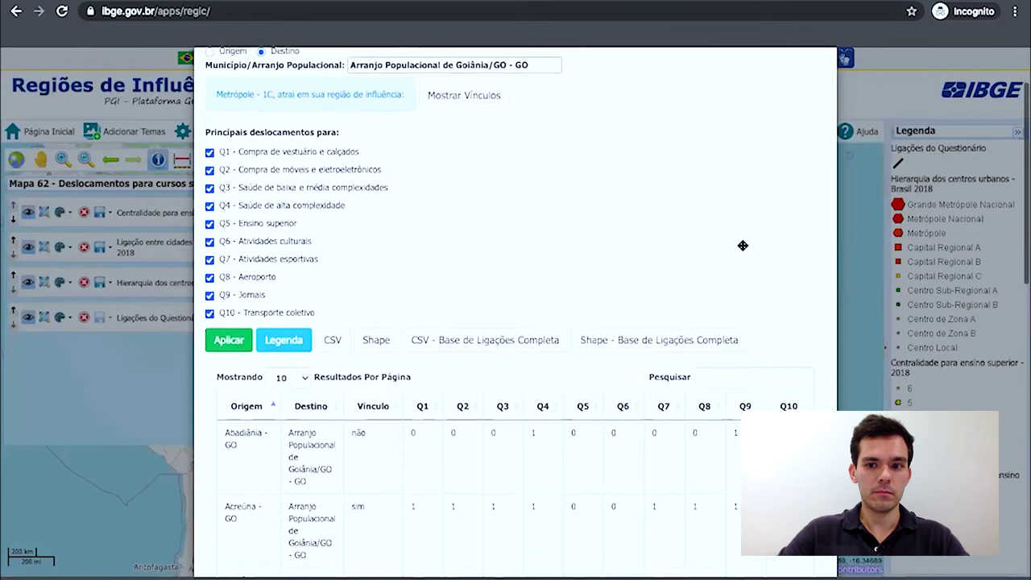
pyautogui.scroll(2, 743, 245)
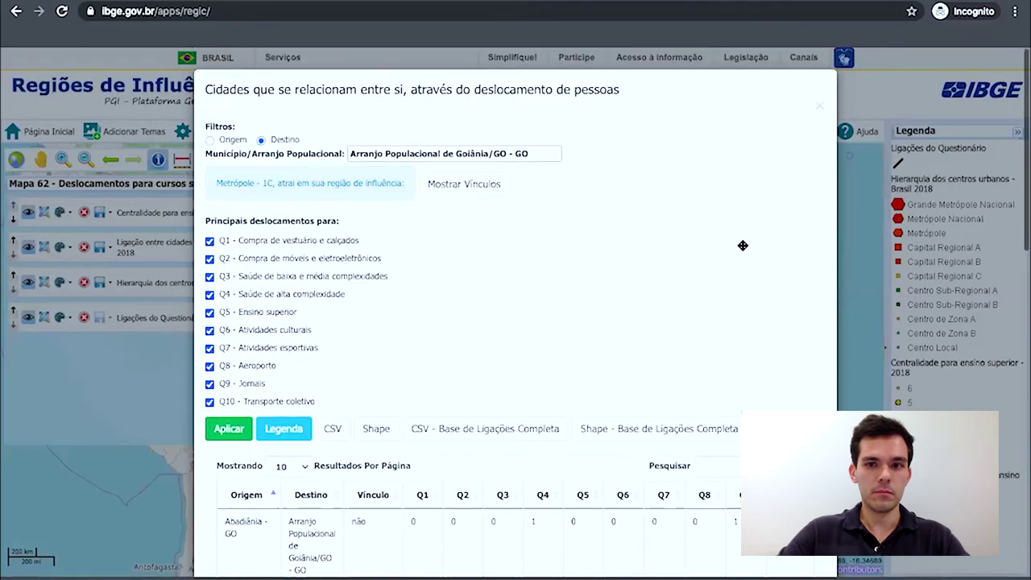
pyautogui.click(819, 108)
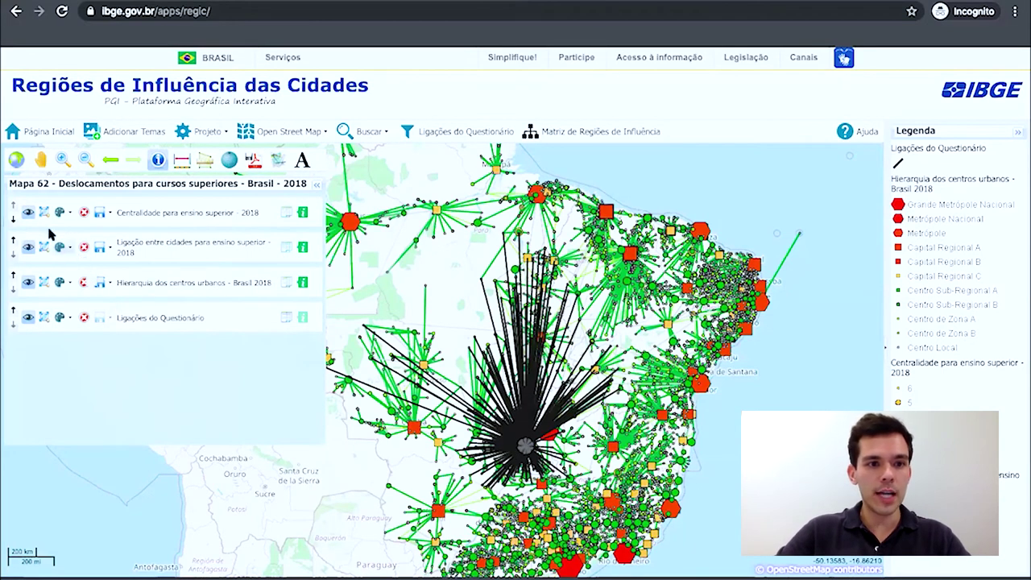
# Hide the urban hierarchy, higher-education connection and higher-education centrality layers, leaving only Ligações do Questionário on the map
pyautogui.click(28, 283)
pyautogui.click(28, 247)
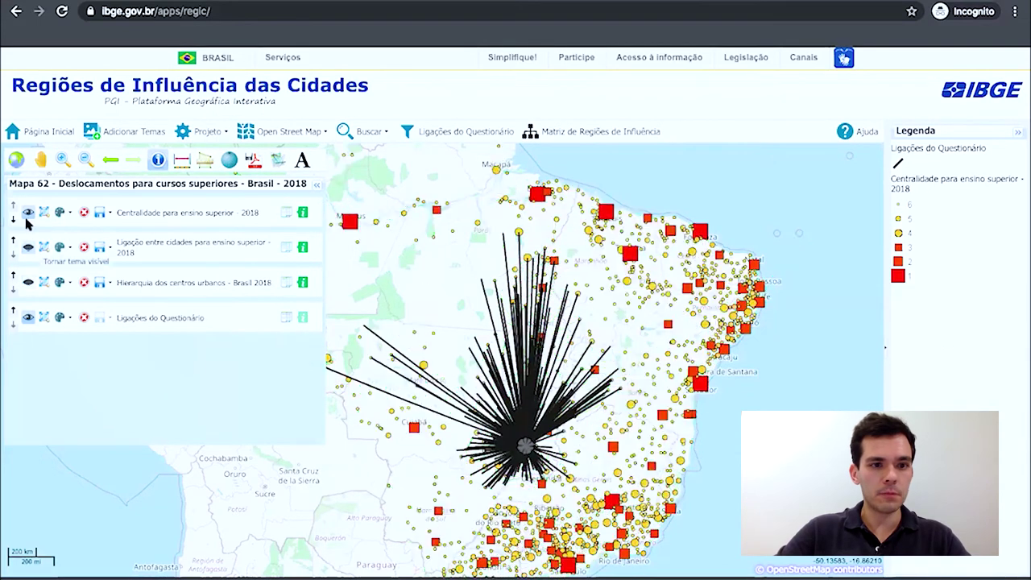
pyautogui.click(29, 214)
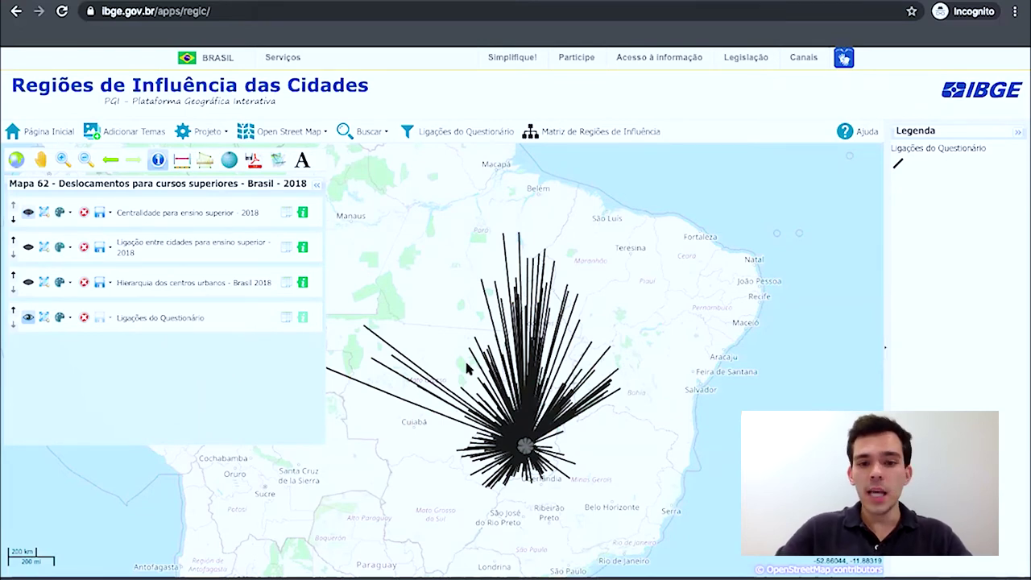
# Query the theme information of a questionnaire connection line northeast of Cuiabá
pyautogui.click(63, 160)
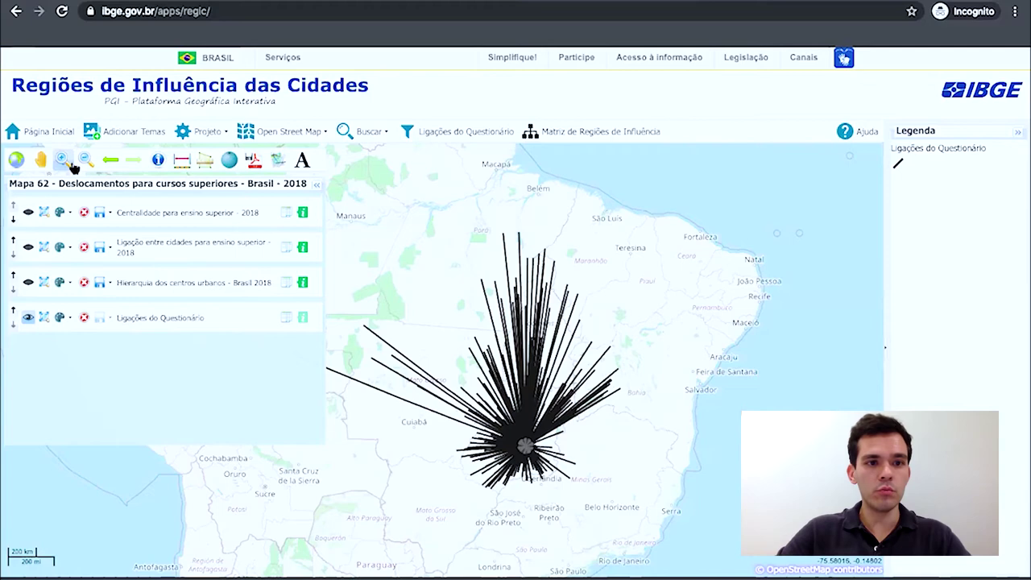
pyautogui.click(461, 408)
pyautogui.click(464, 412)
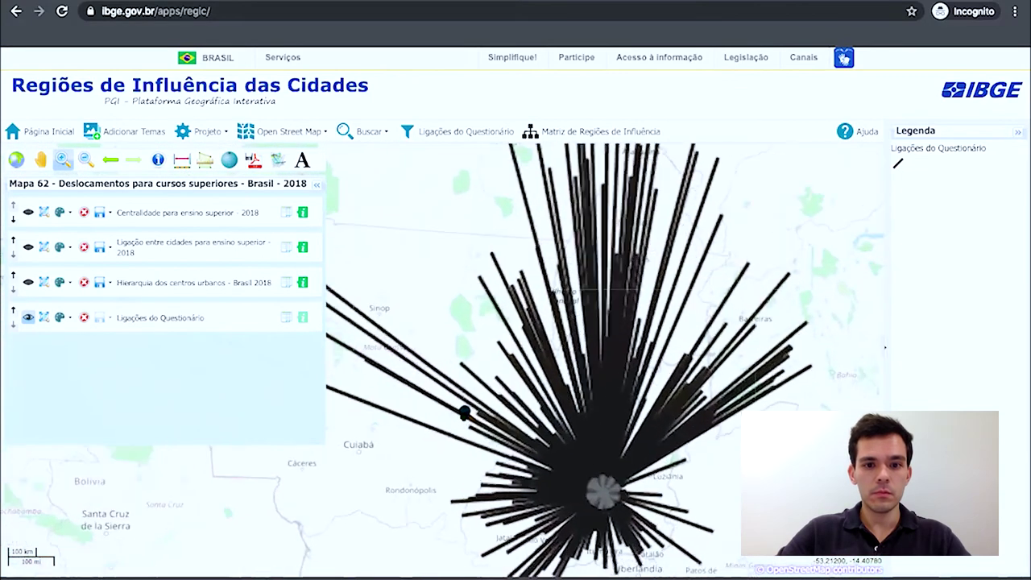
pyautogui.click(464, 413)
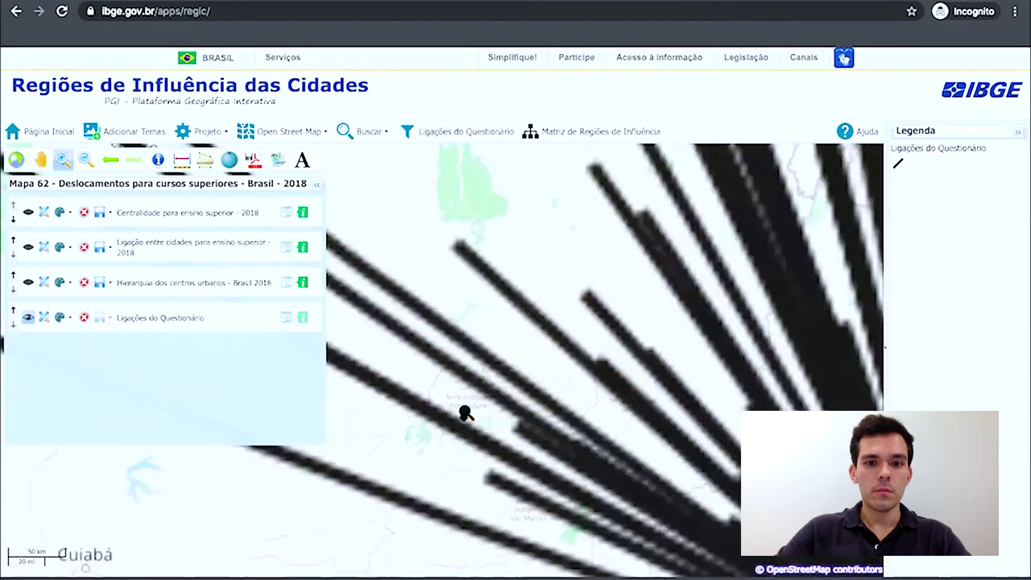
pyautogui.click(158, 161)
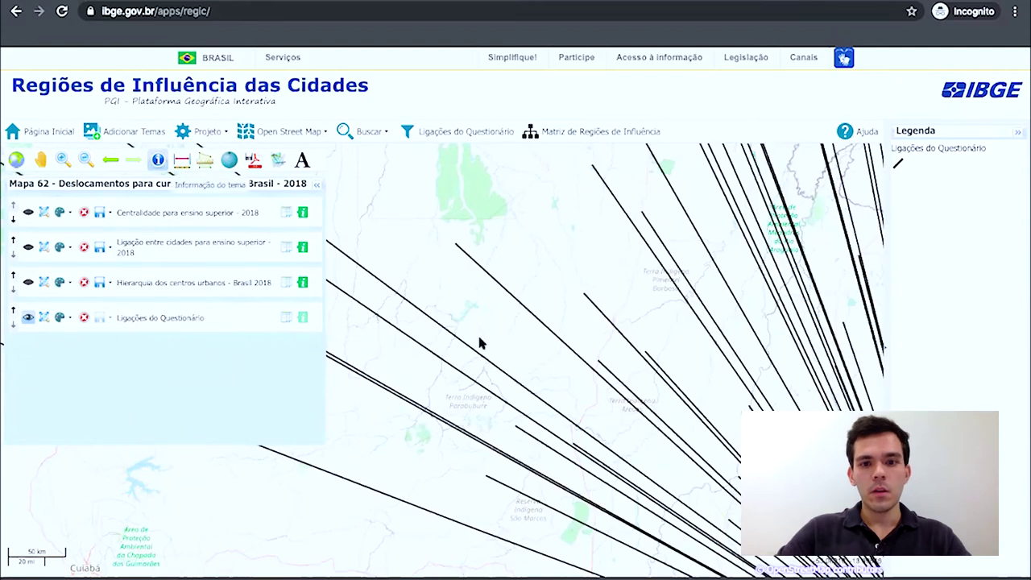
pyautogui.click(481, 359)
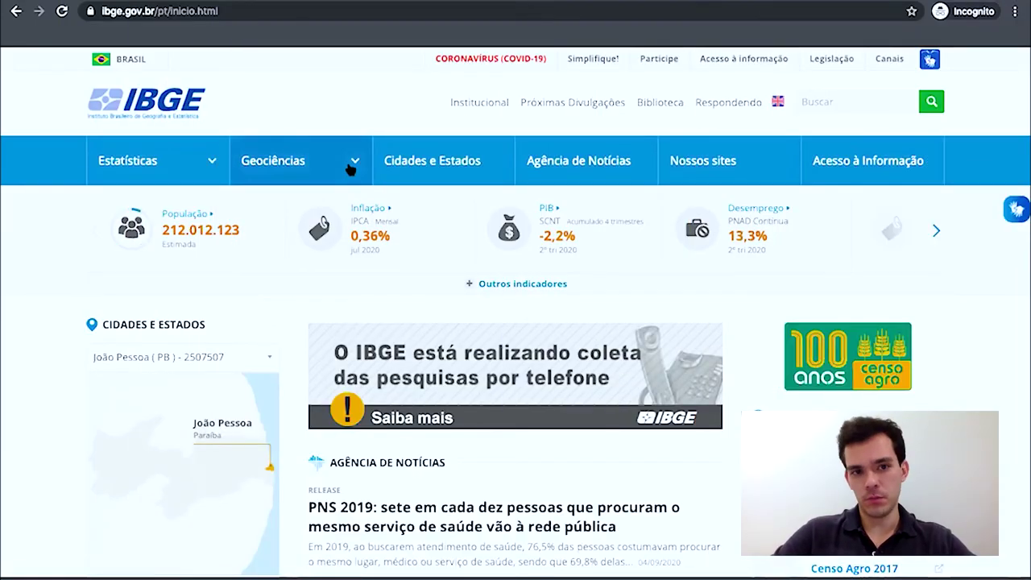
# From the IBGE home page, open the REGIC 2018 definitive results product access page under Redes e fluxos geográficos and review its databases
pyautogui.click(353, 164)
pyautogui.click(297, 358)
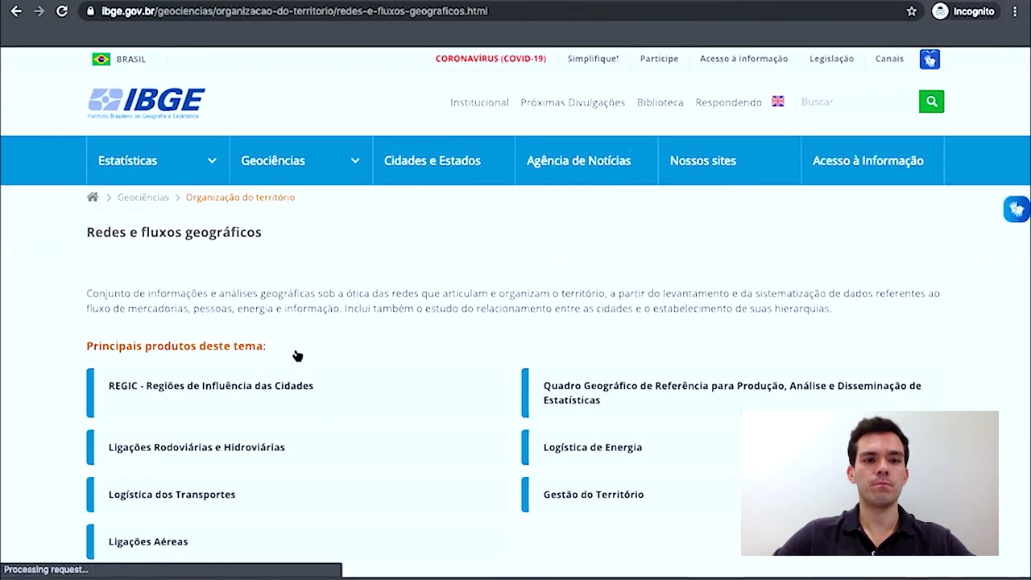
pyautogui.click(264, 392)
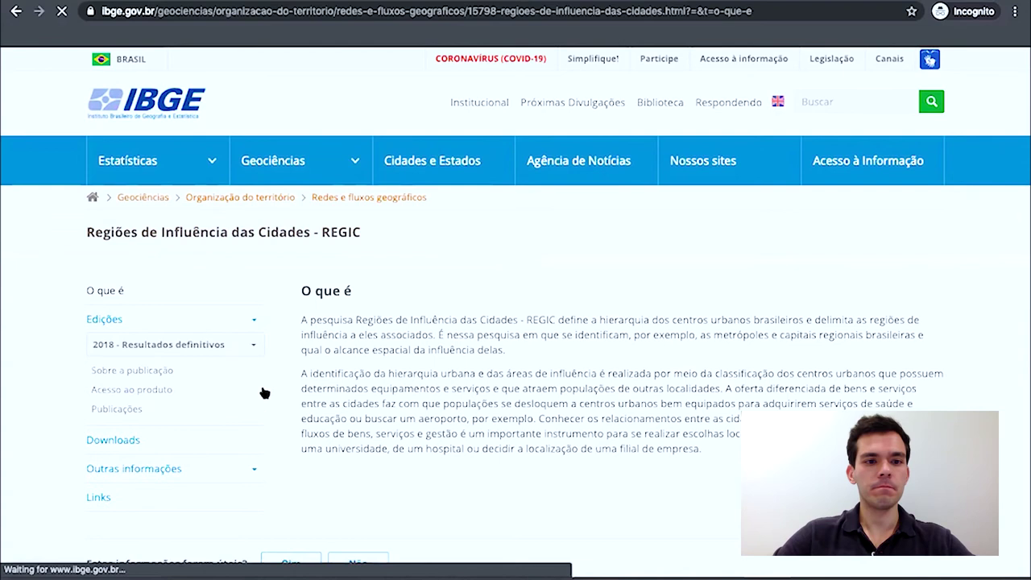
pyautogui.click(166, 391)
pyautogui.scroll(-1, 765, 350)
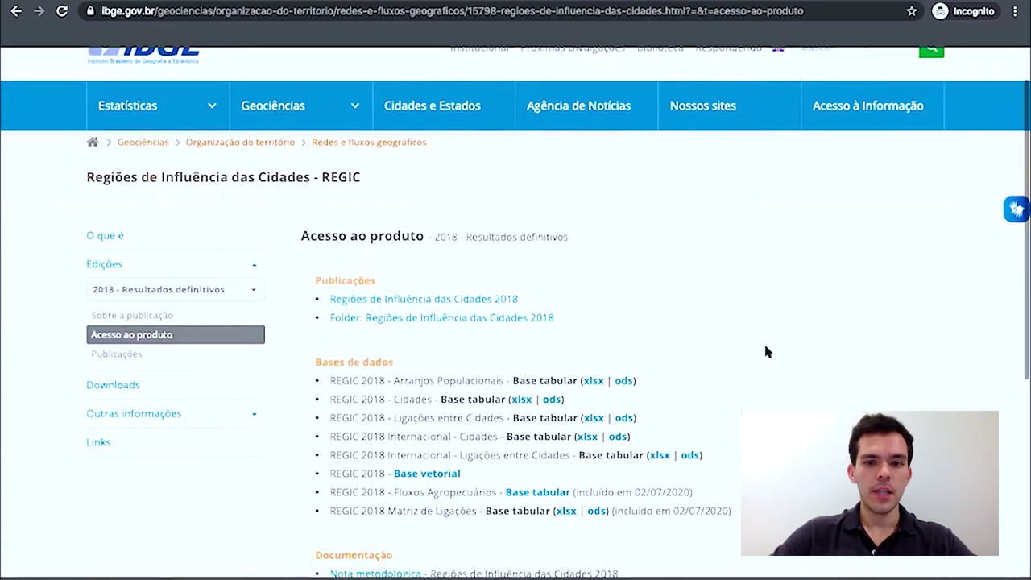
pyautogui.scroll(-1, 766, 352)
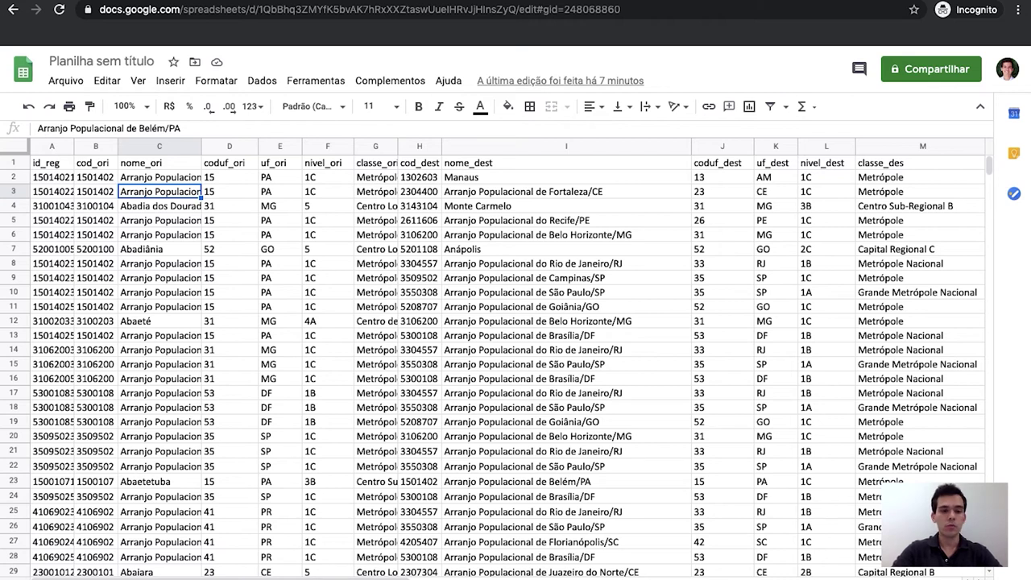
# In the Google Sheets copy of the city connections database, examine the variable dictionary sheet, including the nome_dest description
pyautogui.hotkey('ctrl', 'pagedown')
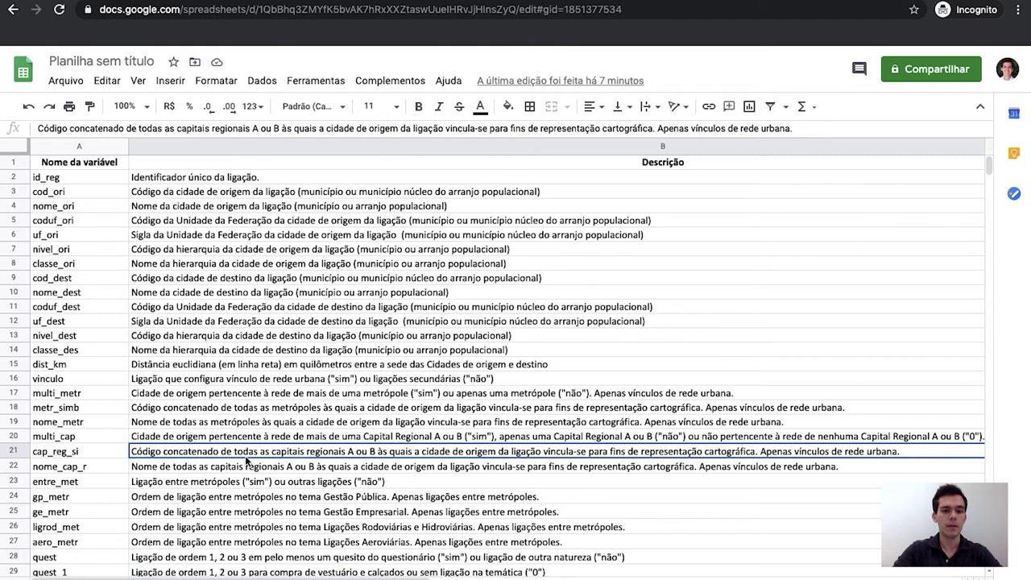
pyautogui.scroll(-3, 216, 479)
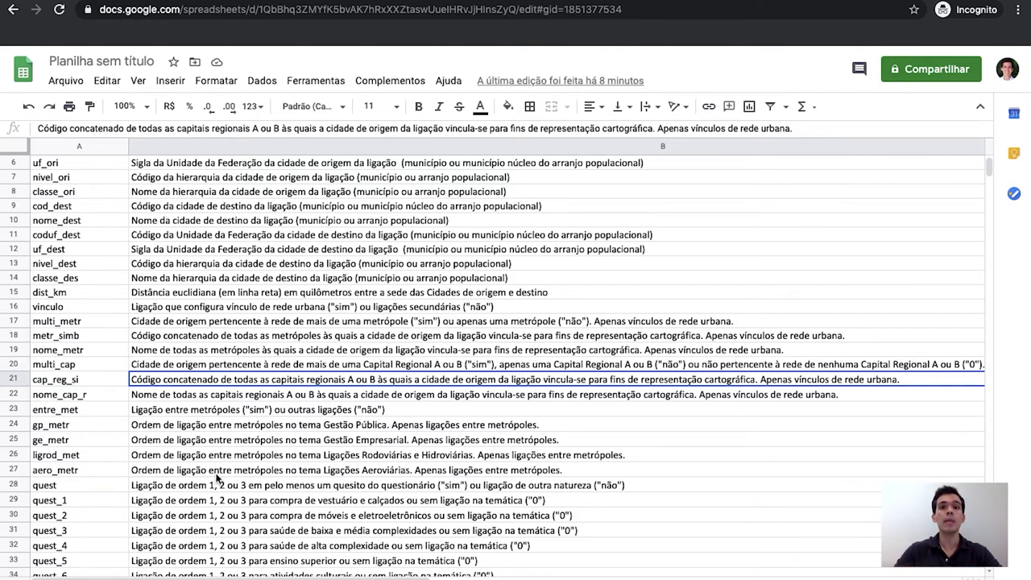
pyautogui.scroll(2, 216, 478)
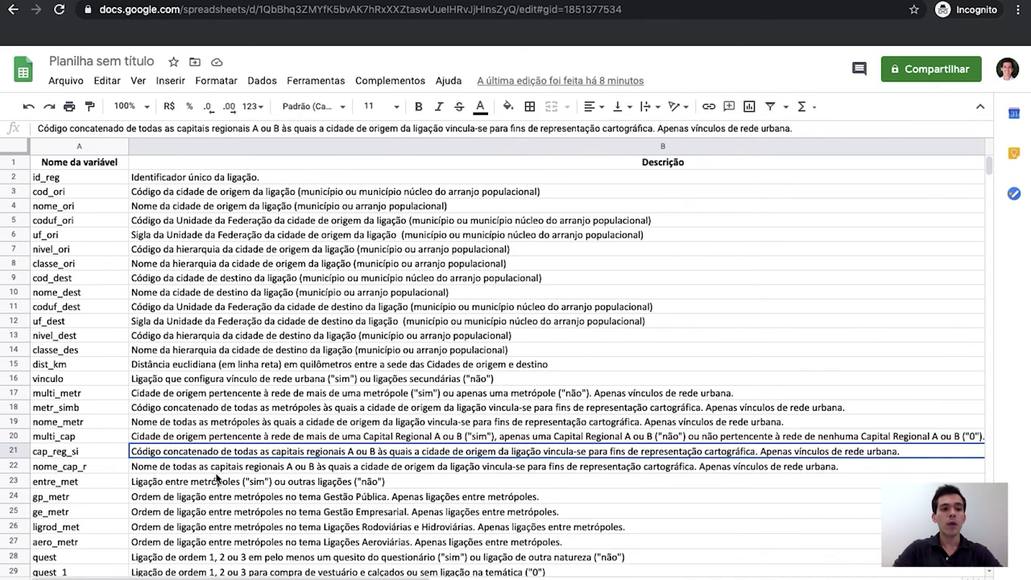
pyautogui.click(101, 299)
pyautogui.click(145, 297)
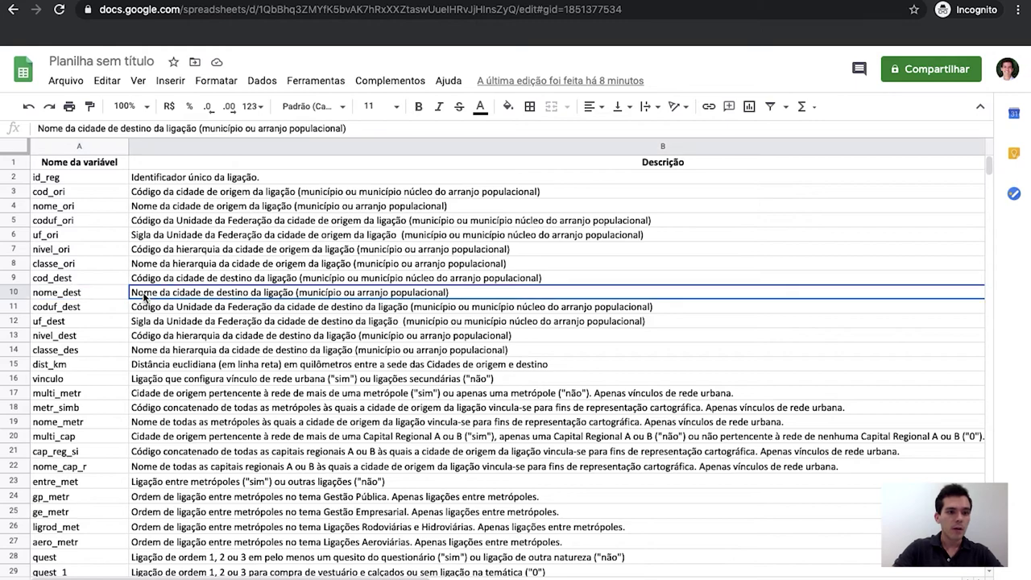
pyautogui.scroll(-2, 163, 331)
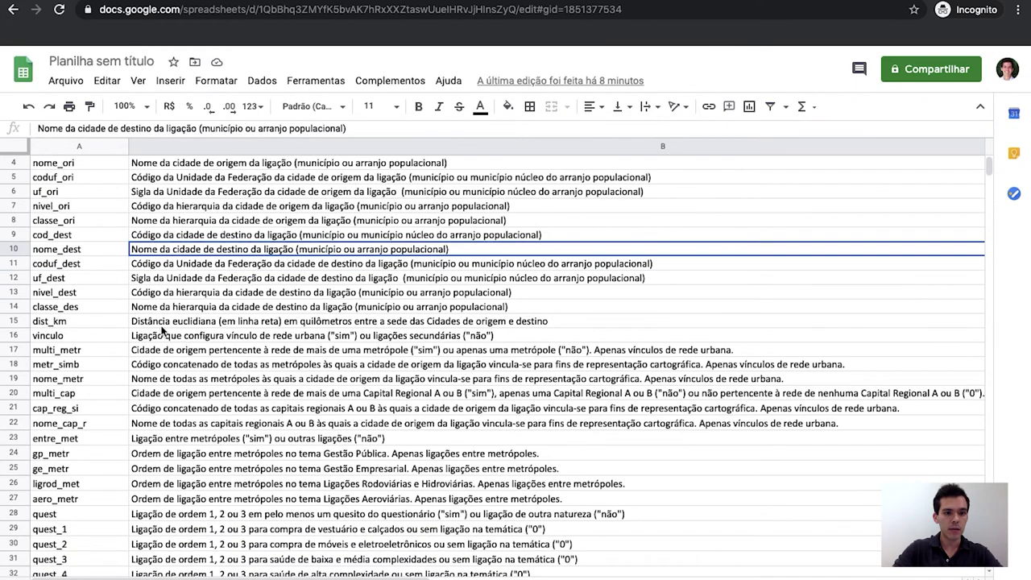
# Examine the quest_1 to quest_10 variables in the dictionary sheet, including the quest_1 description
pyautogui.scroll(-3, 164, 330)
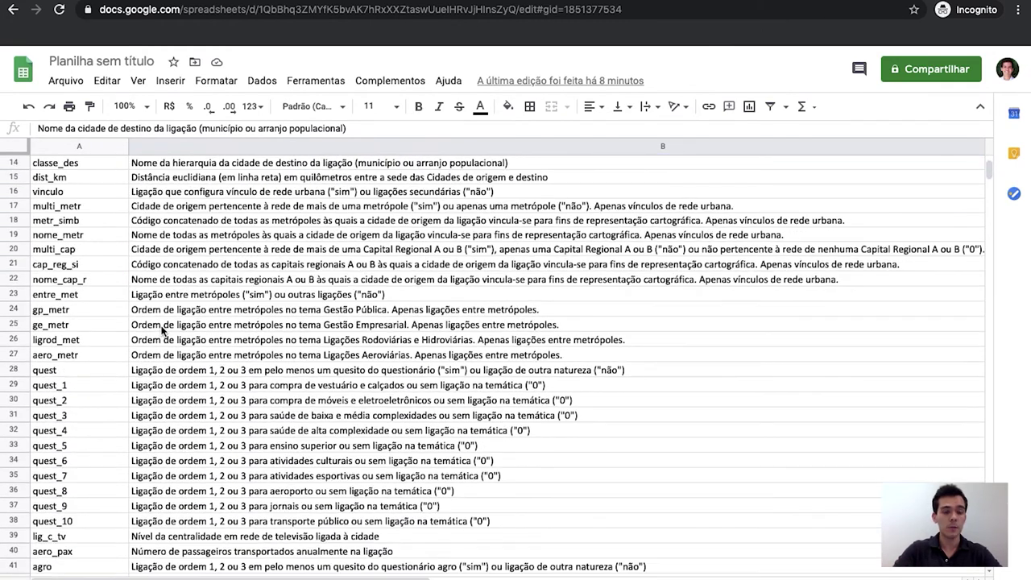
pyautogui.click(87, 388)
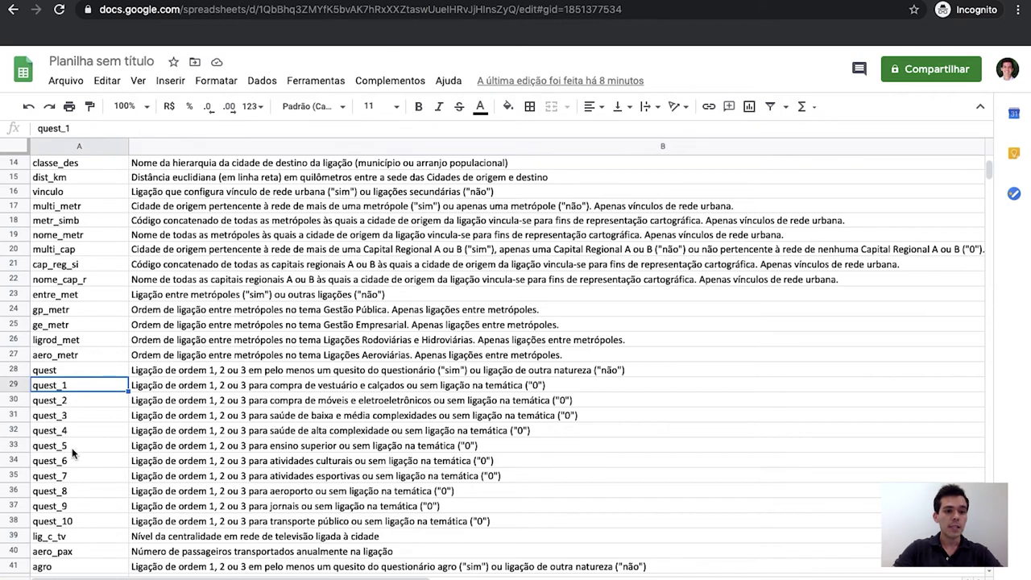
pyautogui.click(293, 392)
pyautogui.scroll(5, 274, 443)
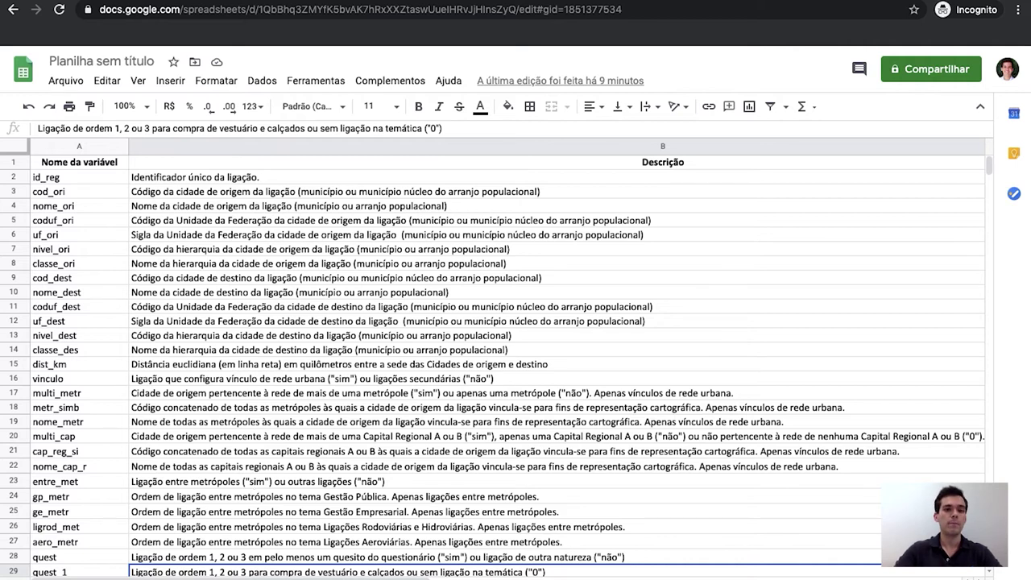
# Switch to the connections data sheet and review its columns from nome_dest through the quest fields
pyautogui.hotkey('ctrl', 'shift', 'pagedown')
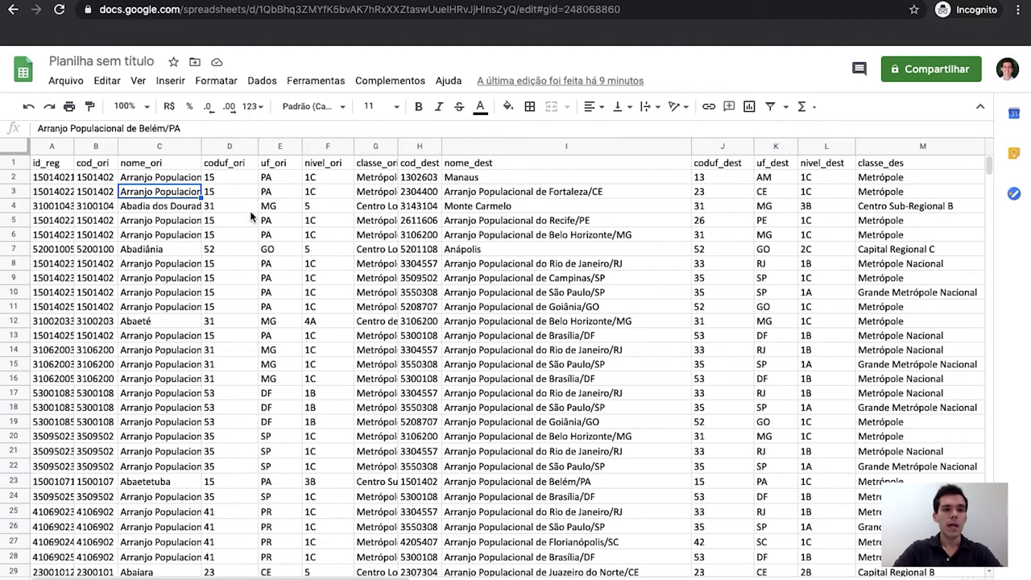
pyautogui.click(489, 172)
pyautogui.hscroll(2, 560, 220)
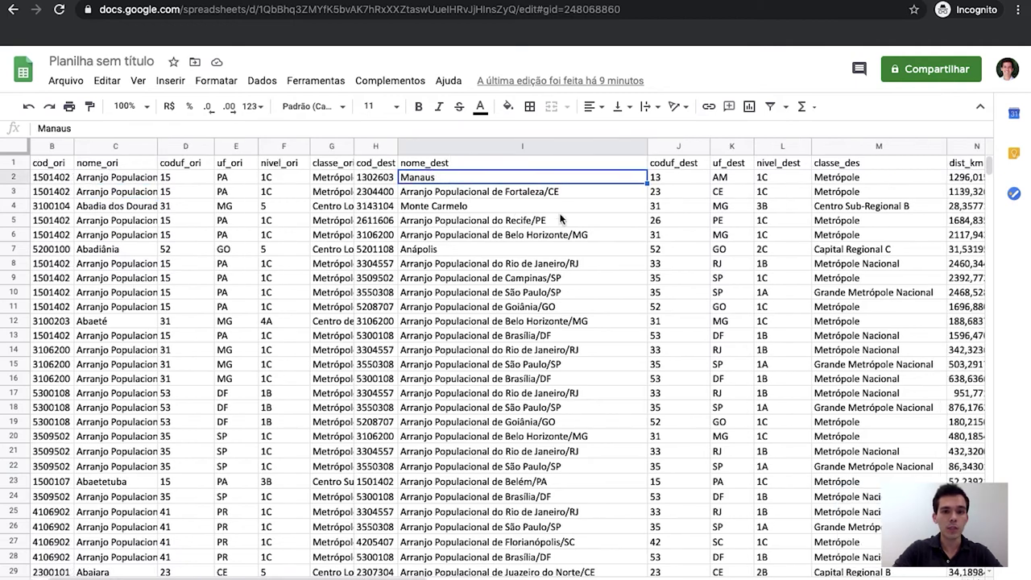
pyautogui.hscroll(-2, 548, 224)
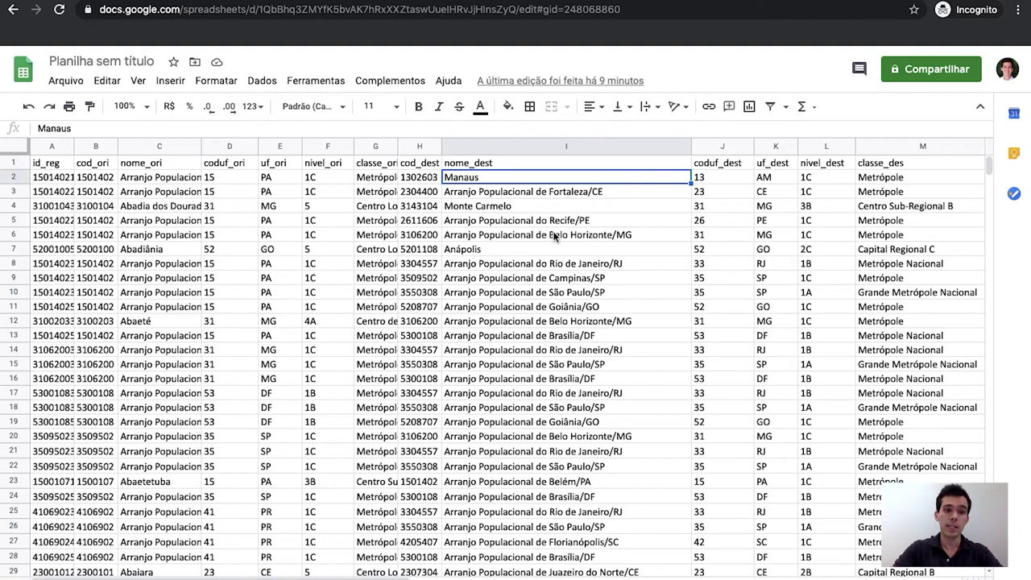
pyautogui.hscroll(5, 552, 232)
pyautogui.hscroll(3, 553, 235)
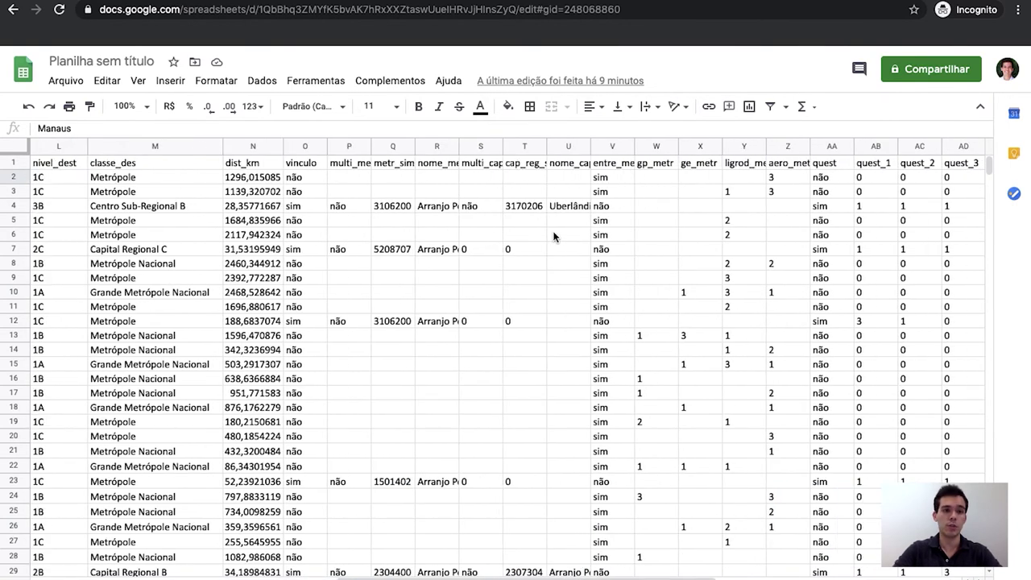
pyautogui.hscroll(5, 555, 236)
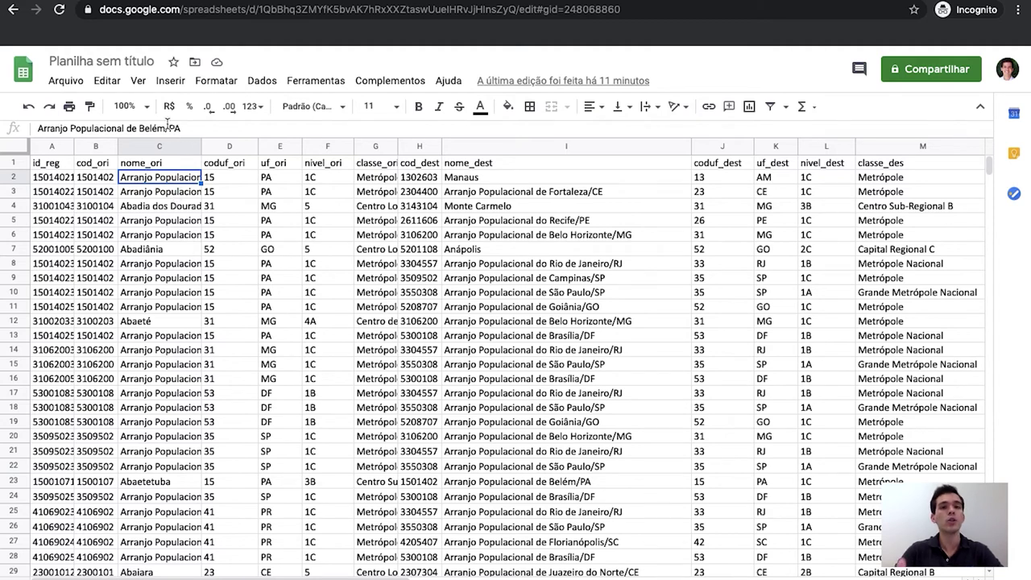
# Inspect the Abadiânia origin record in row 7 of the nome_ori column and its adjacent state fields
pyautogui.click(172, 251)
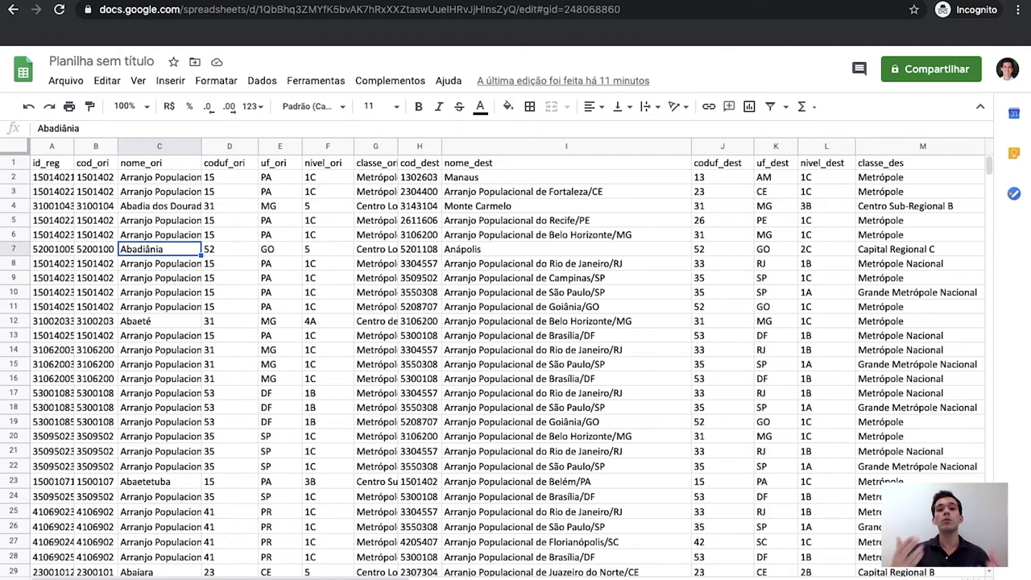
pyautogui.press('Right')
pyautogui.press('Right')
pyautogui.press('Left')
pyautogui.press('Left')
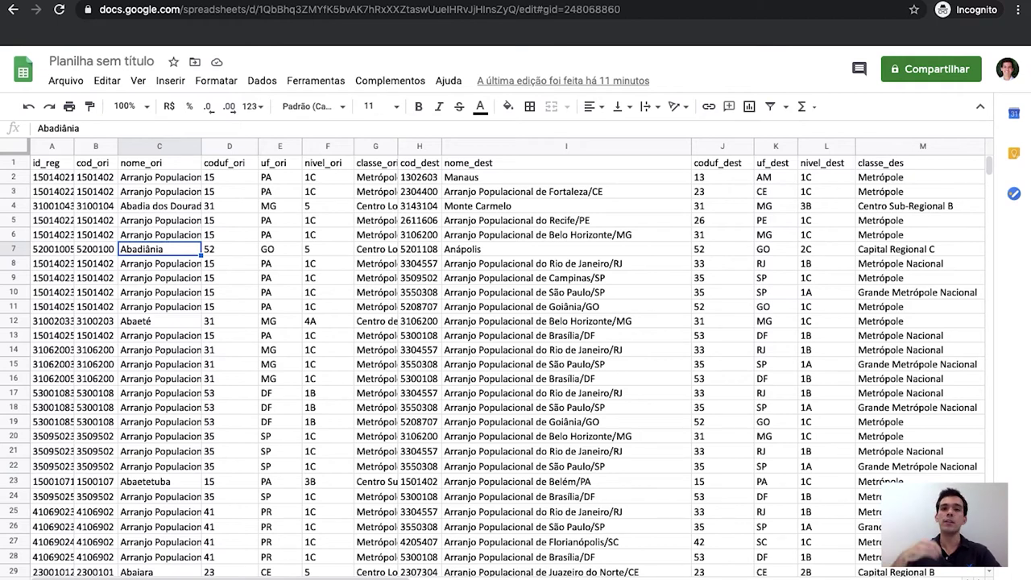
# Insert a column immediately after nome_ori and give it the header munic_UF
pyautogui.hotkey('ctrl', 'Home')
pyautogui.hotkey('ctrl', 'f')
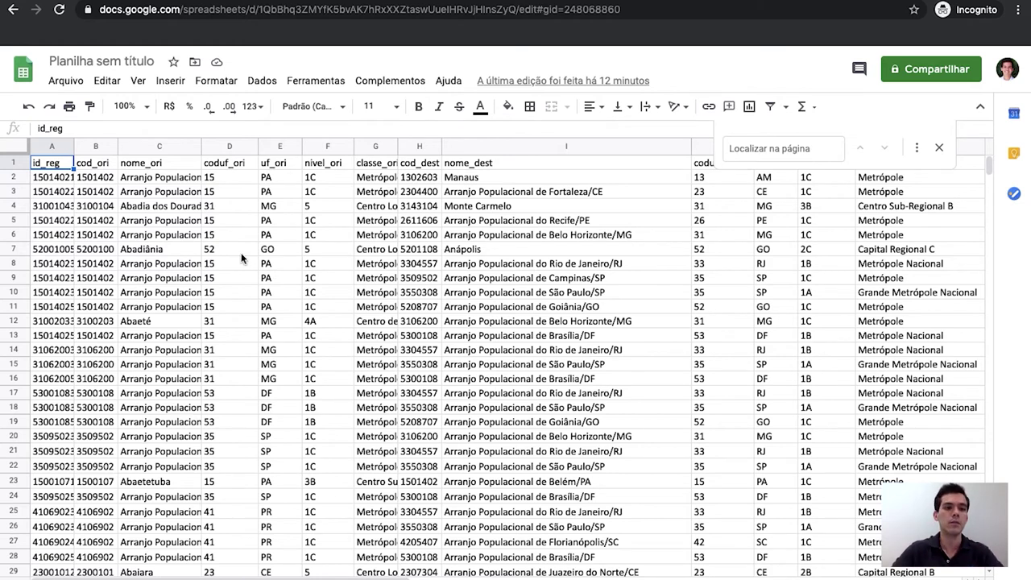
pyautogui.click(177, 147)
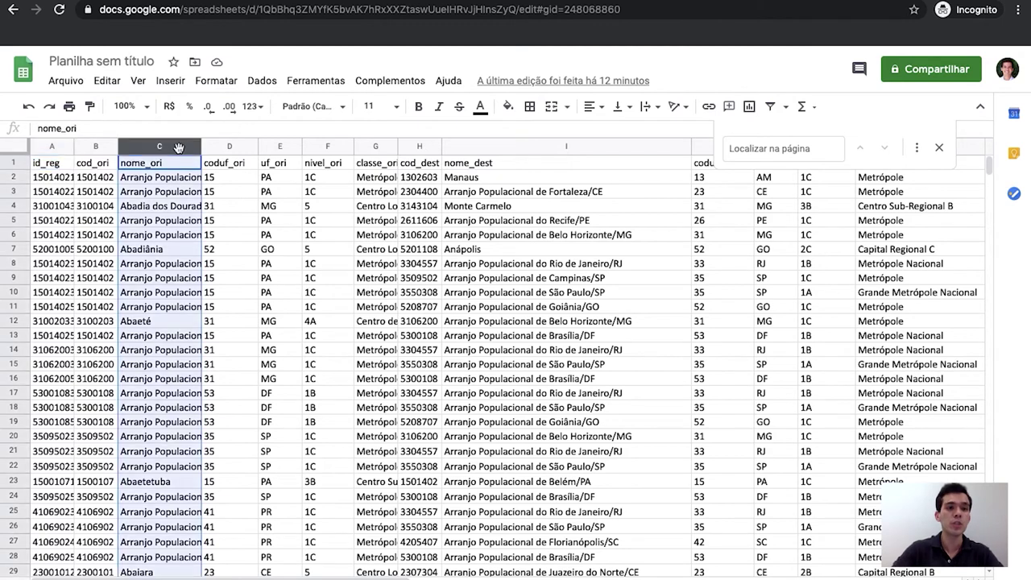
pyautogui.rightClick(165, 147)
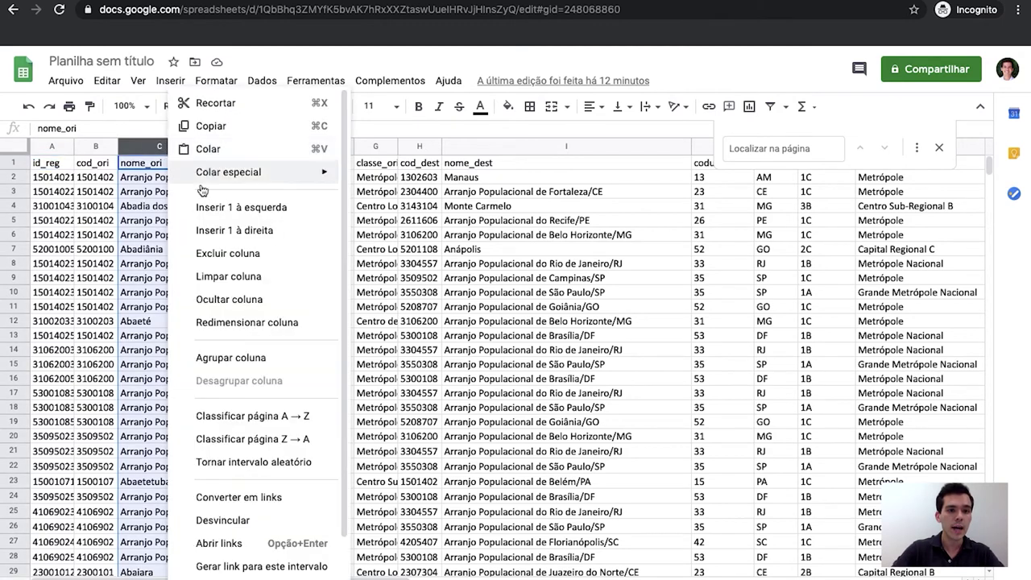
pyautogui.click(224, 232)
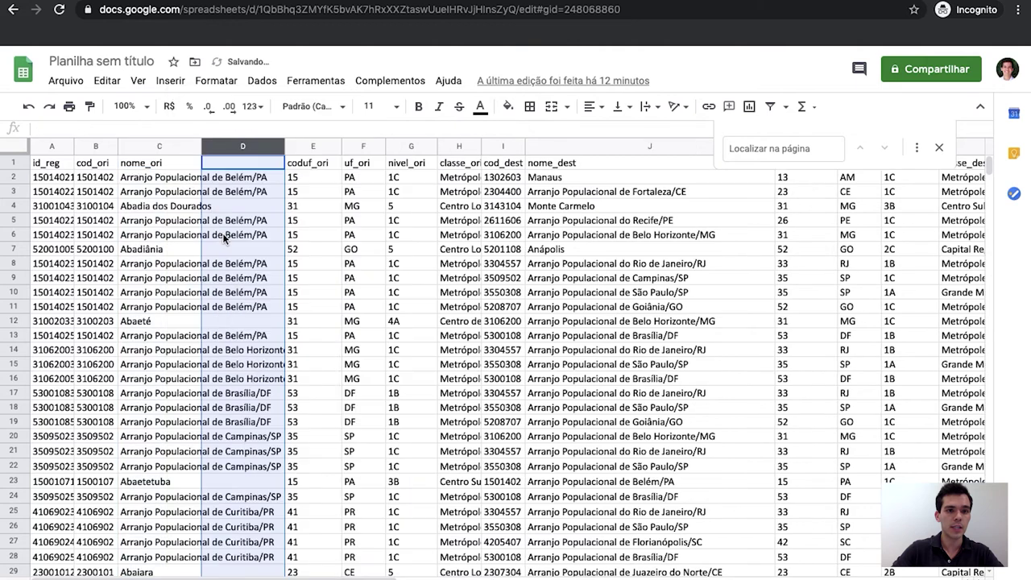
pyautogui.click(221, 162)
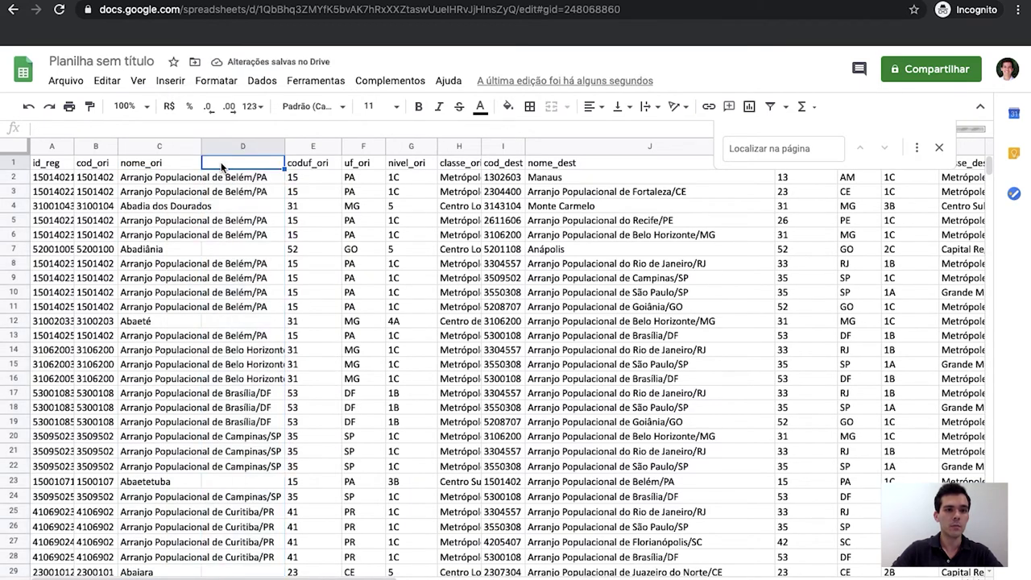
pyautogui.write('mun')
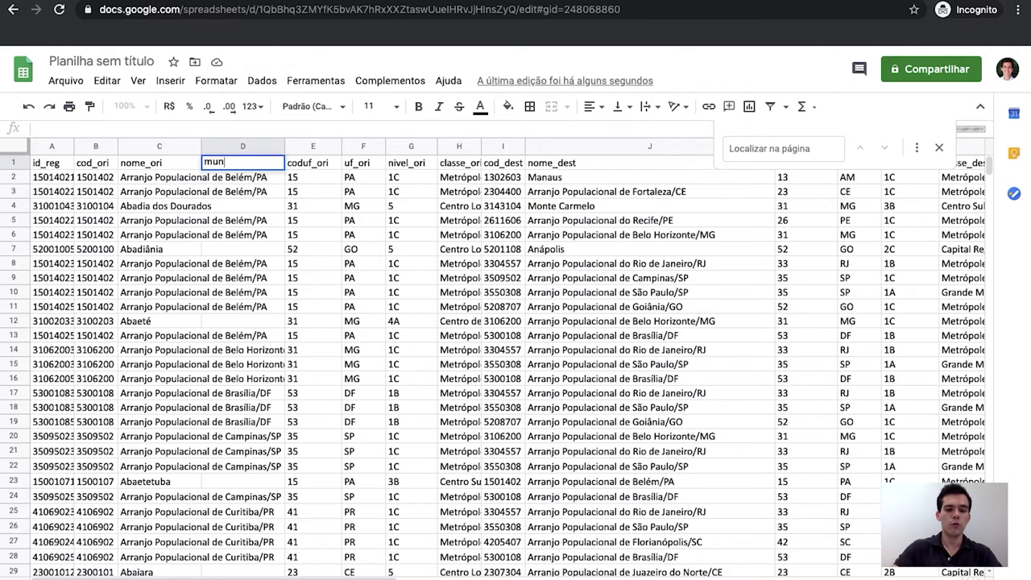
pyautogui.write('ic_UF')
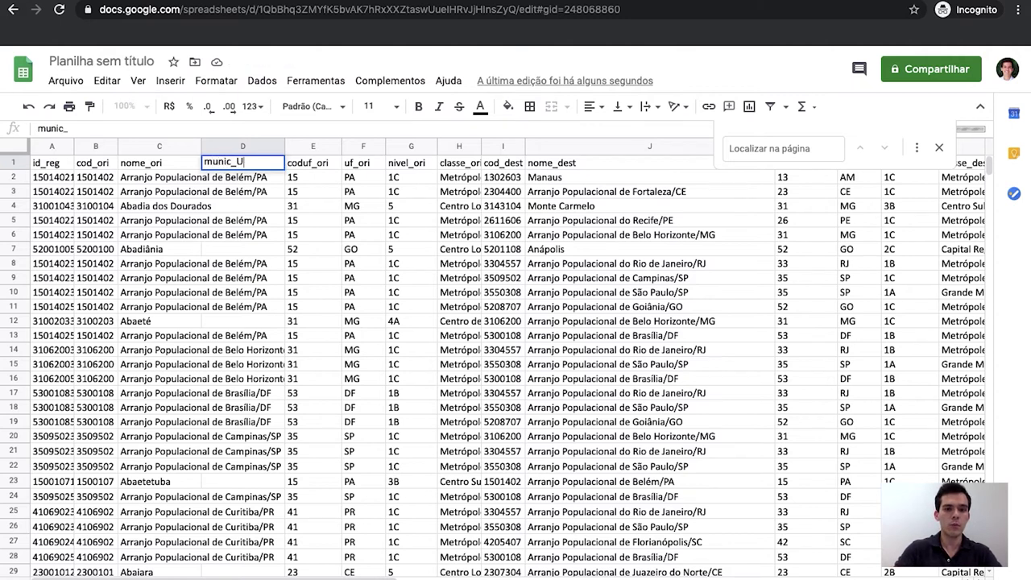
# Enter the formula =CONCATENAR(C2;"/";F2) in cell D2 to join the origin city name and its state abbreviation
pyautogui.click(256, 192)
pyautogui.click(250, 177)
pyautogui.write('=con')
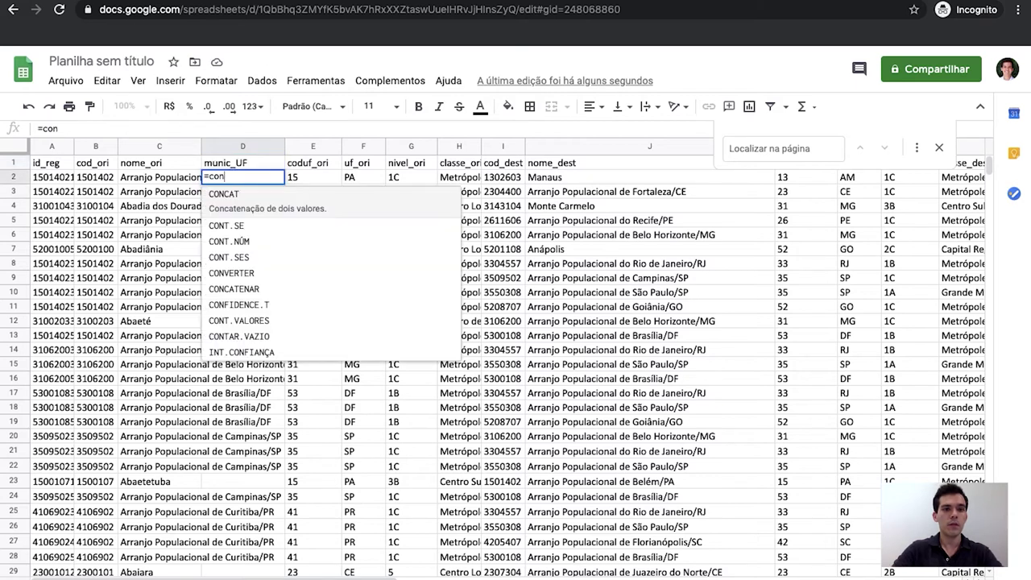
pyautogui.write('cat')
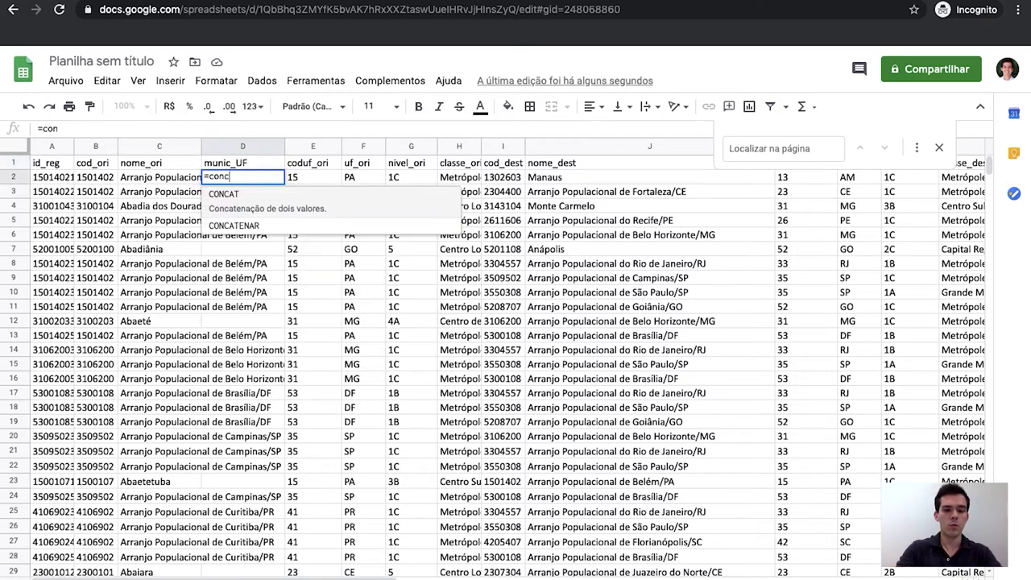
pyautogui.click(227, 227)
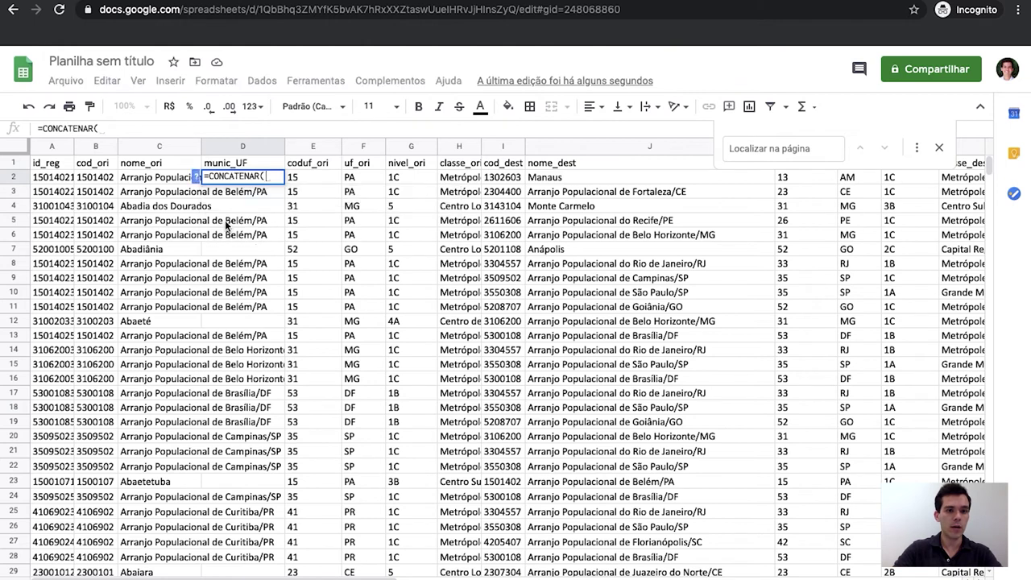
pyautogui.click(177, 182)
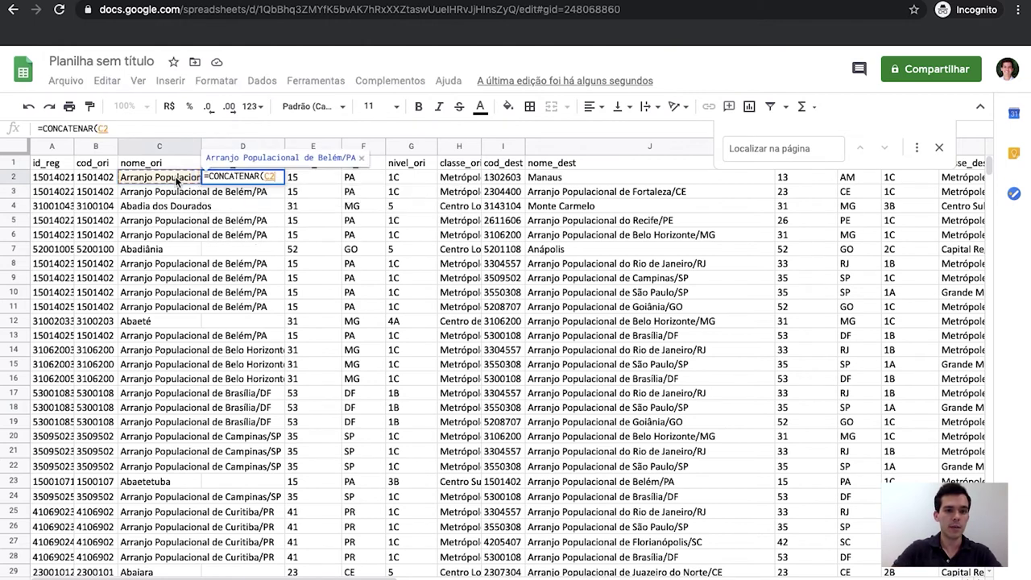
pyautogui.write(';')
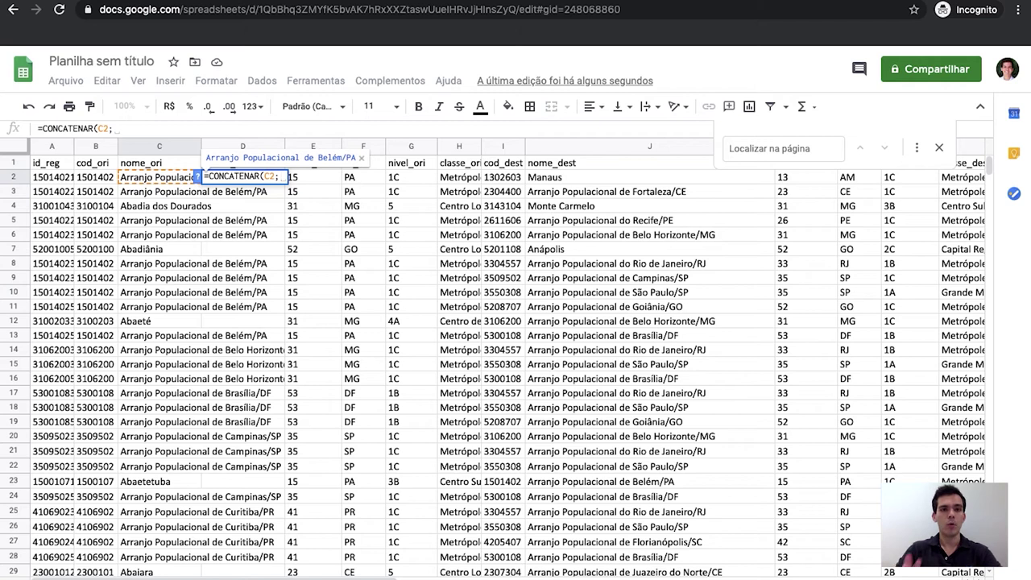
pyautogui.write('"')
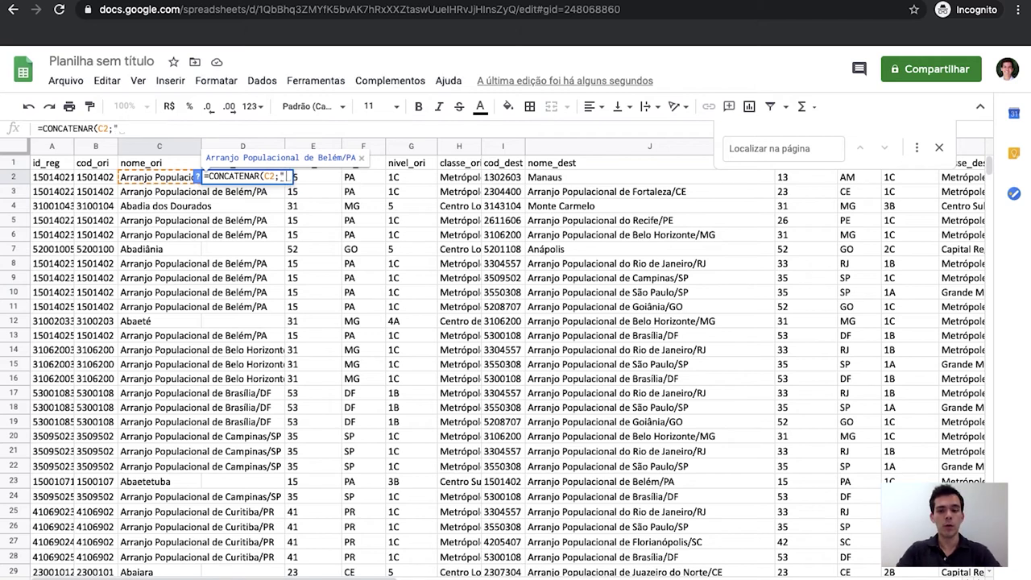
pyautogui.write('/"')
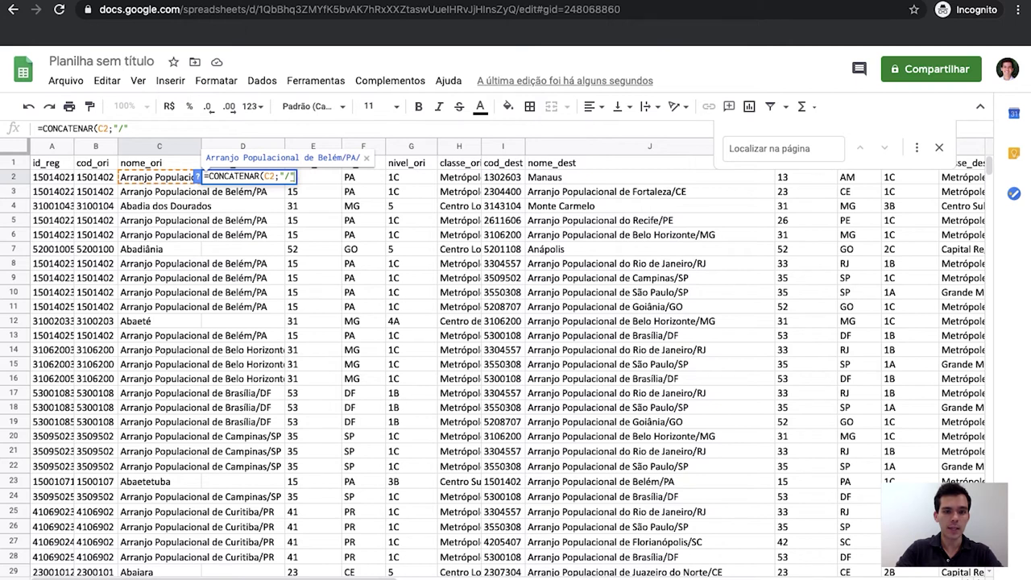
pyautogui.write(';')
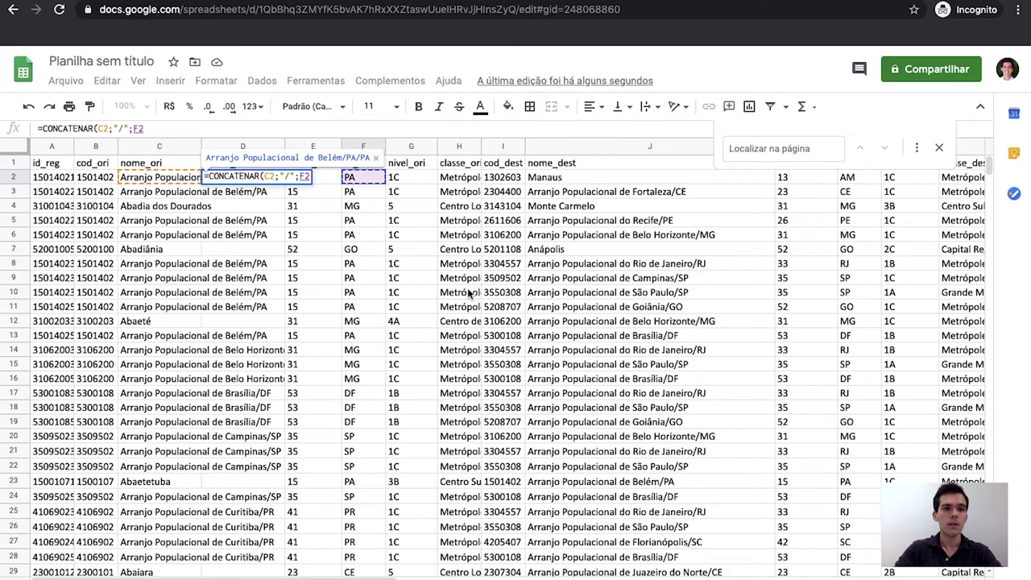
pyautogui.click(367, 180)
pyautogui.write(')')
pyautogui.press('Return')
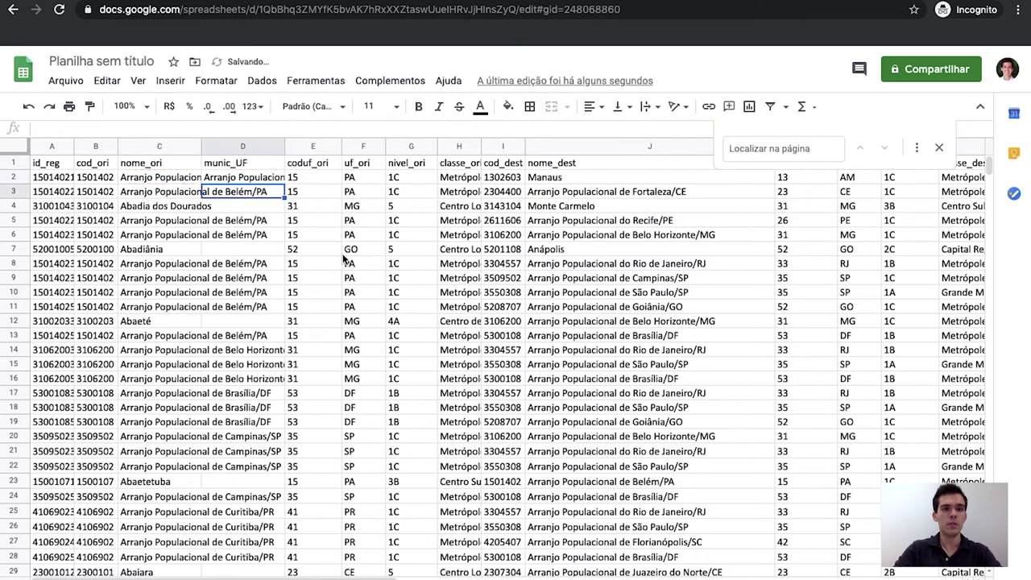
# Widen the munic_UF column and fill the D2 concatenation formula down through all the data rows
pyautogui.moveTo(286, 146); pyautogui.dragTo(370, 146)
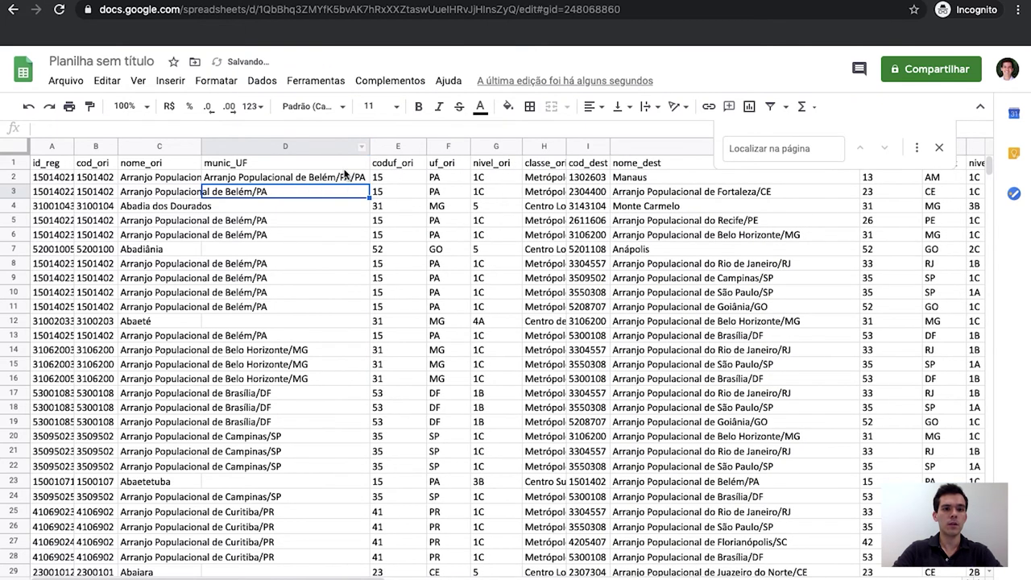
pyautogui.click(341, 177)
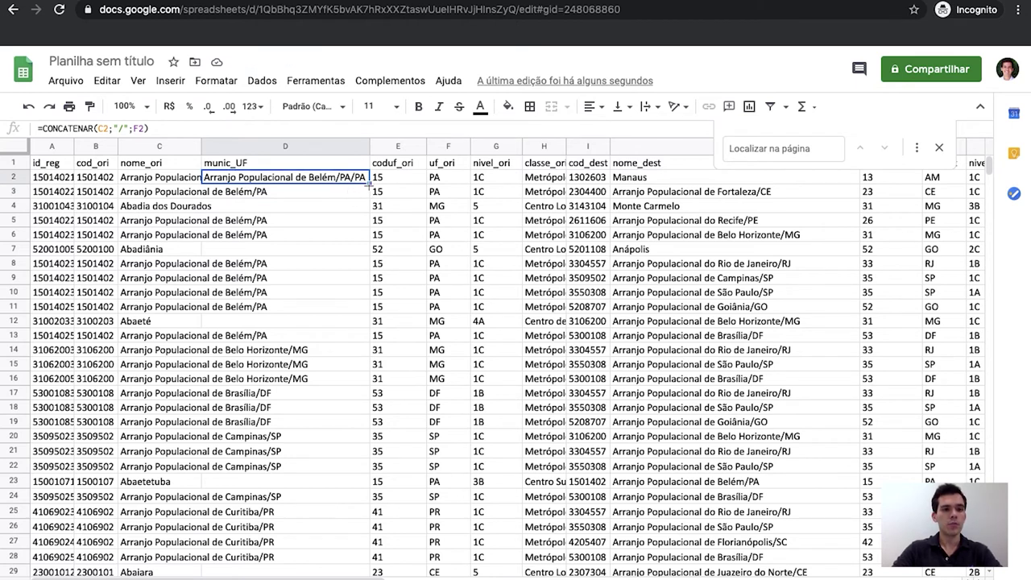
pyautogui.doubleClick(370, 184)
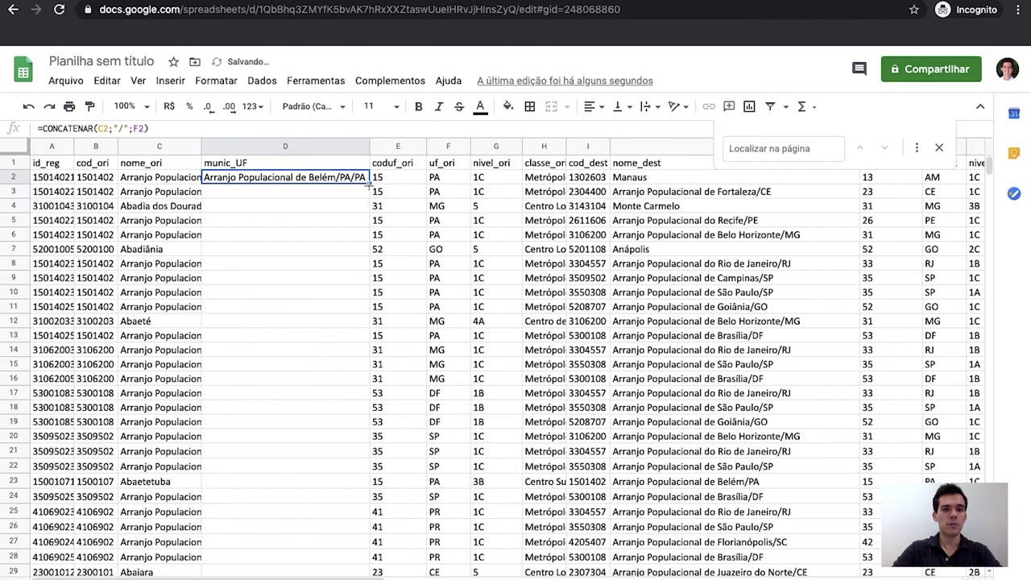
# Check the filled munic_UF formulas and values in rows 3, 4 and 7
pyautogui.click(335, 196)
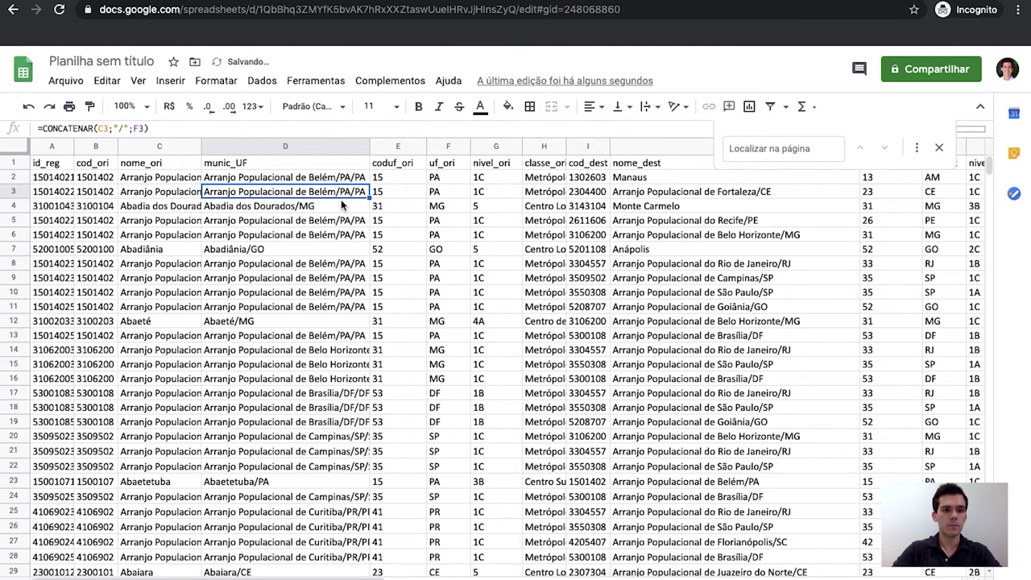
pyautogui.press('Down')
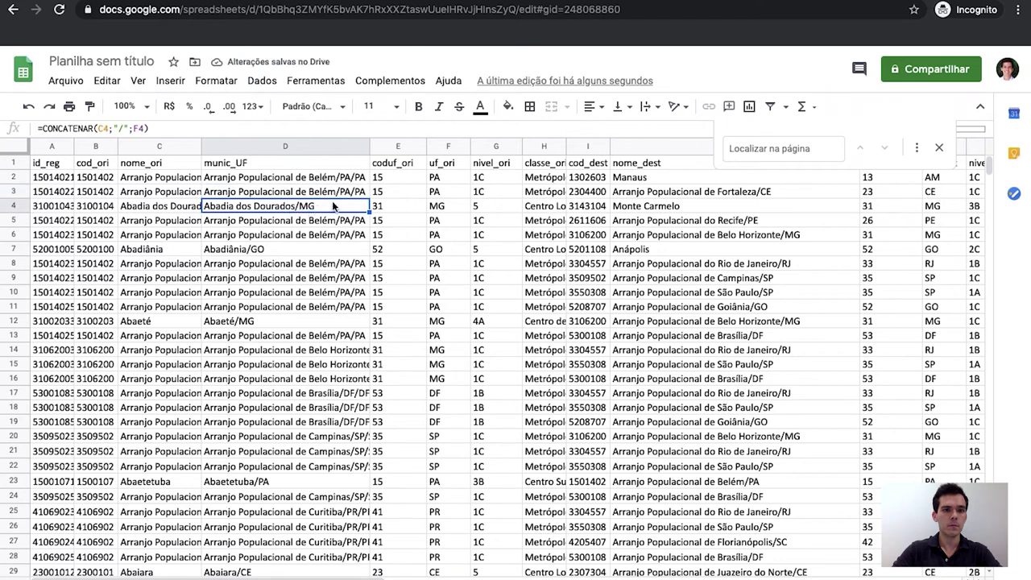
pyautogui.click(276, 249)
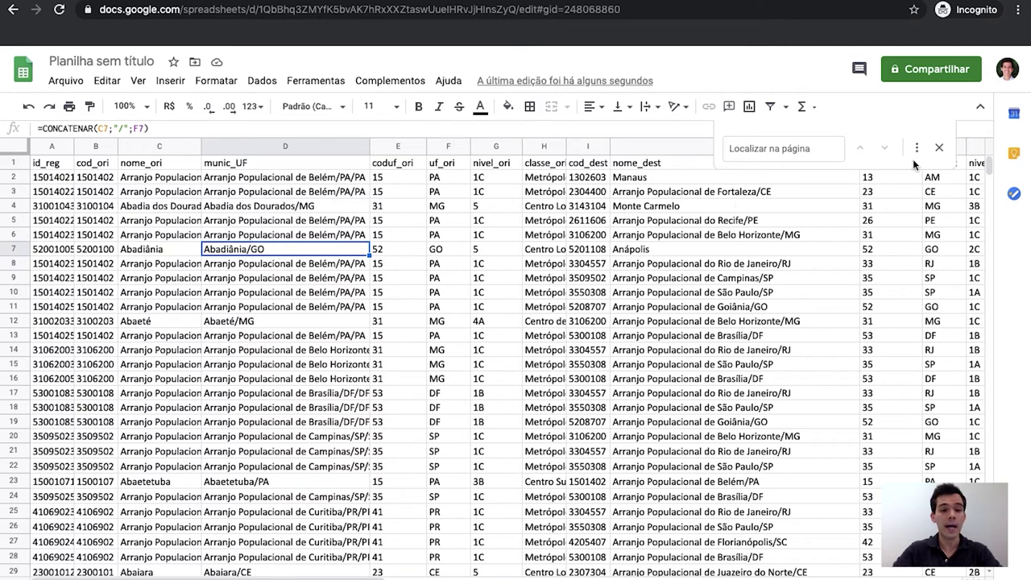
pyautogui.click(938, 149)
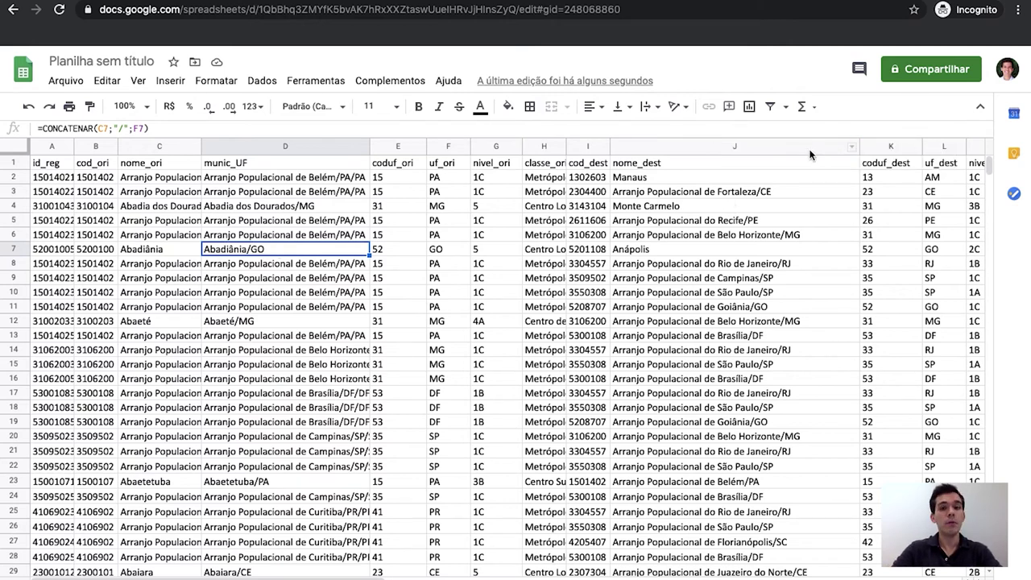
pyautogui.click(810, 148)
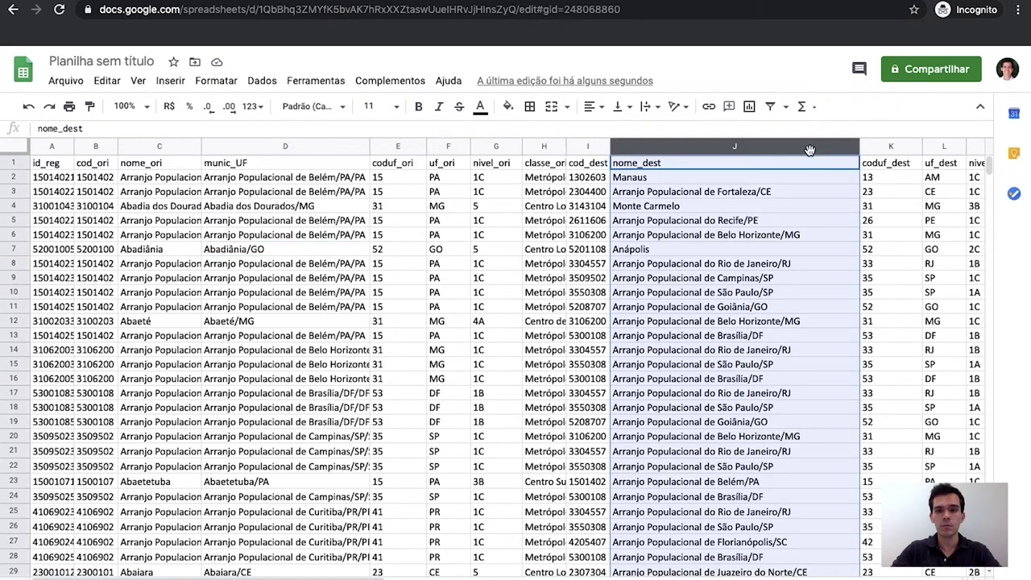
pyautogui.rightClick(809, 150)
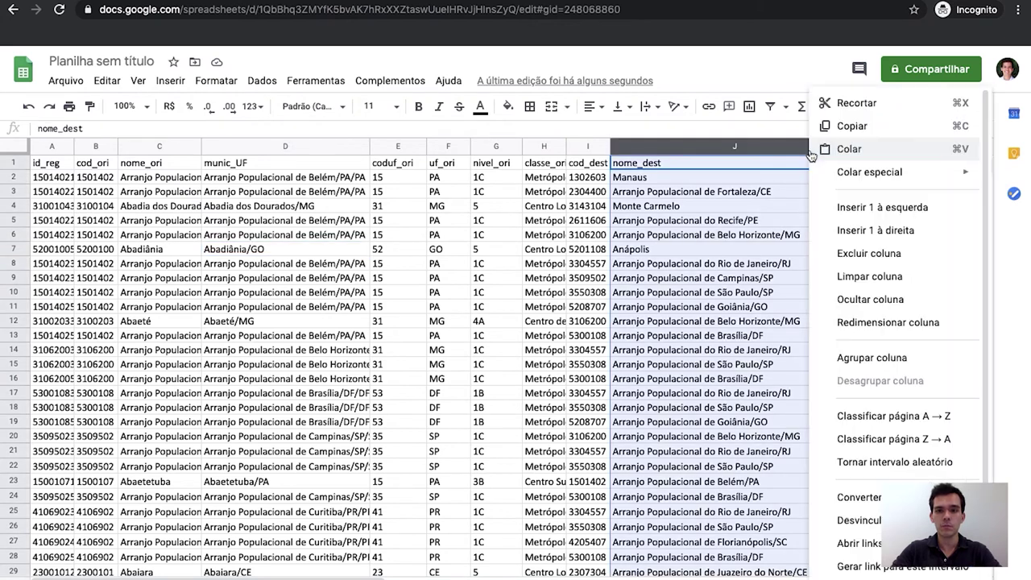
pyautogui.click(845, 209)
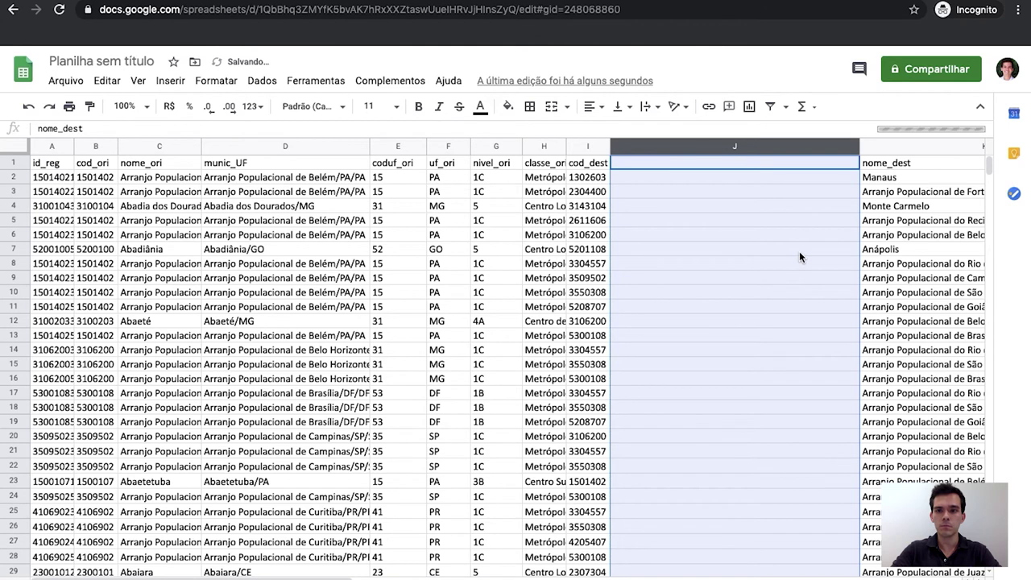
pyautogui.hscroll(2, 799, 252)
pyautogui.hotkey('ctrl', 'z')
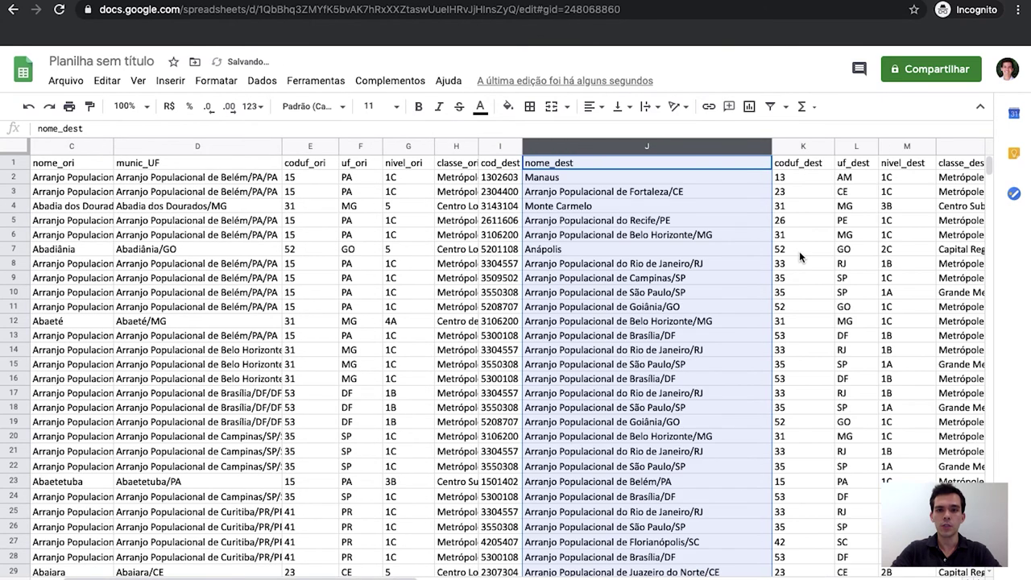
# Insert an empty column immediately after nome_dest
pyautogui.rightClick(737, 157)
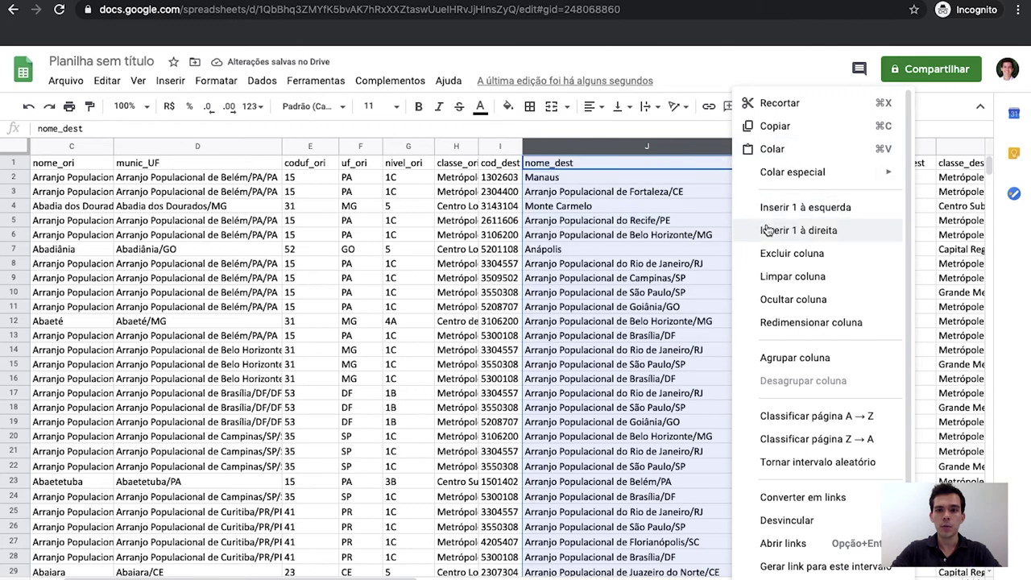
pyautogui.click(768, 231)
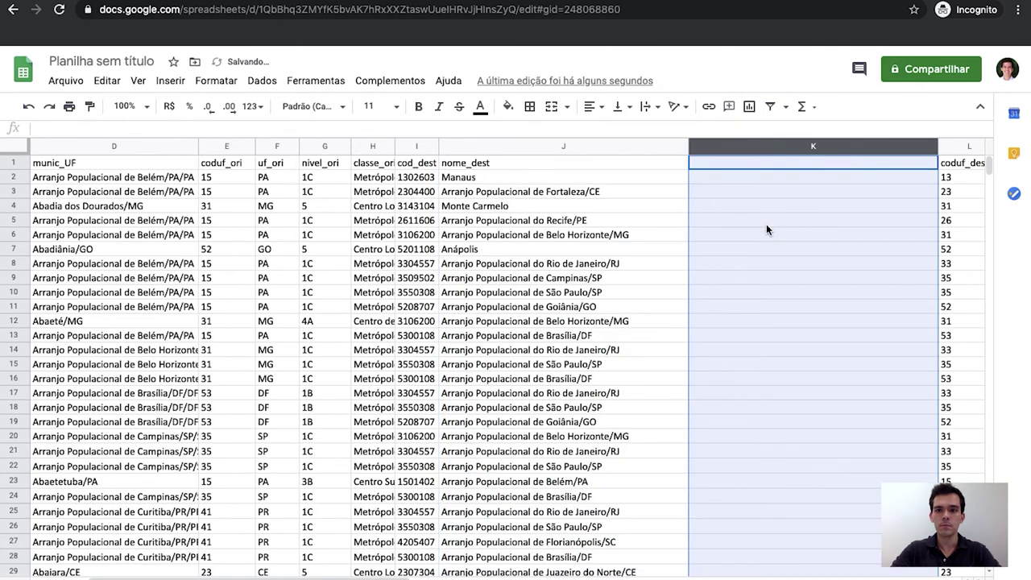
pyautogui.hscroll(2, 766, 223)
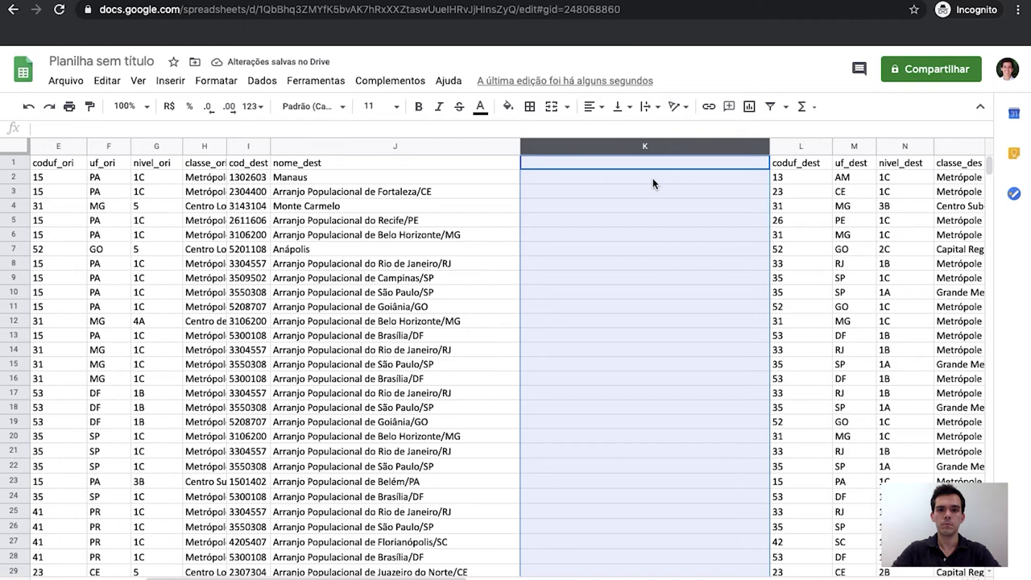
# Enter the formula =CONCATENAR(J2;"/";M2) in cell K2 to join the destination city name and its state abbreviation
pyautogui.click(653, 184)
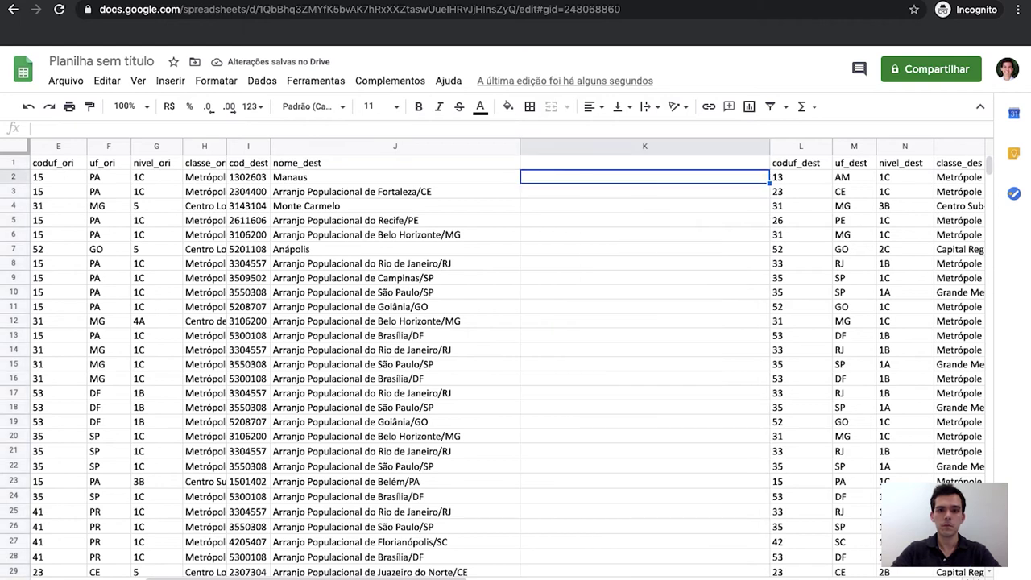
pyautogui.write('=')
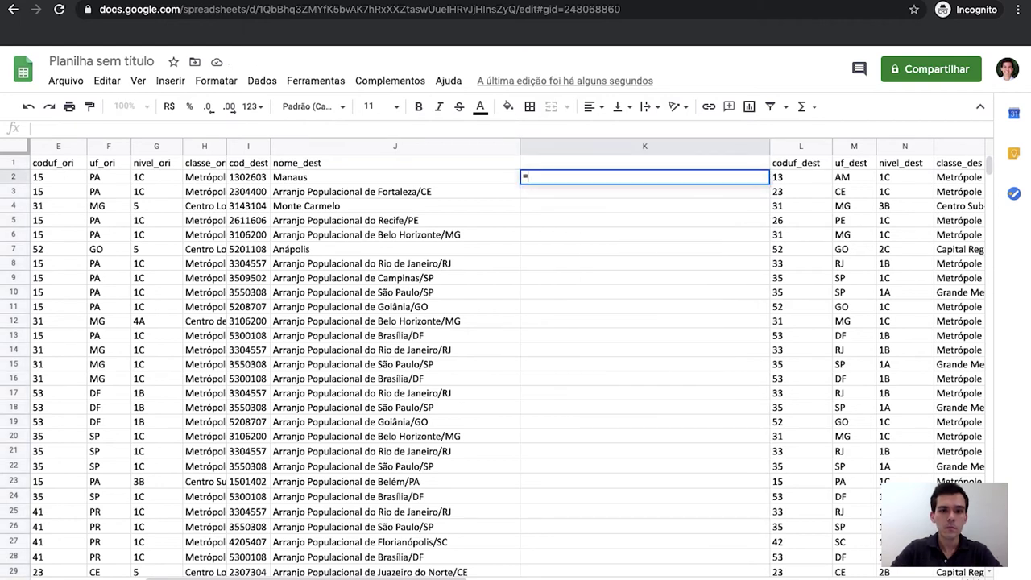
pyautogui.write('concatena')
pyautogui.click(628, 210)
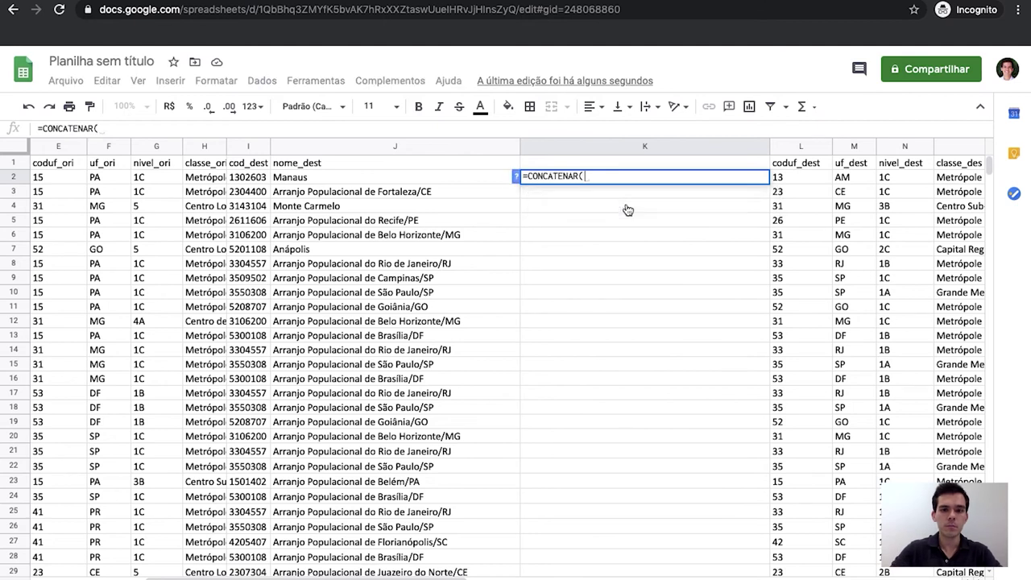
pyautogui.click(419, 179)
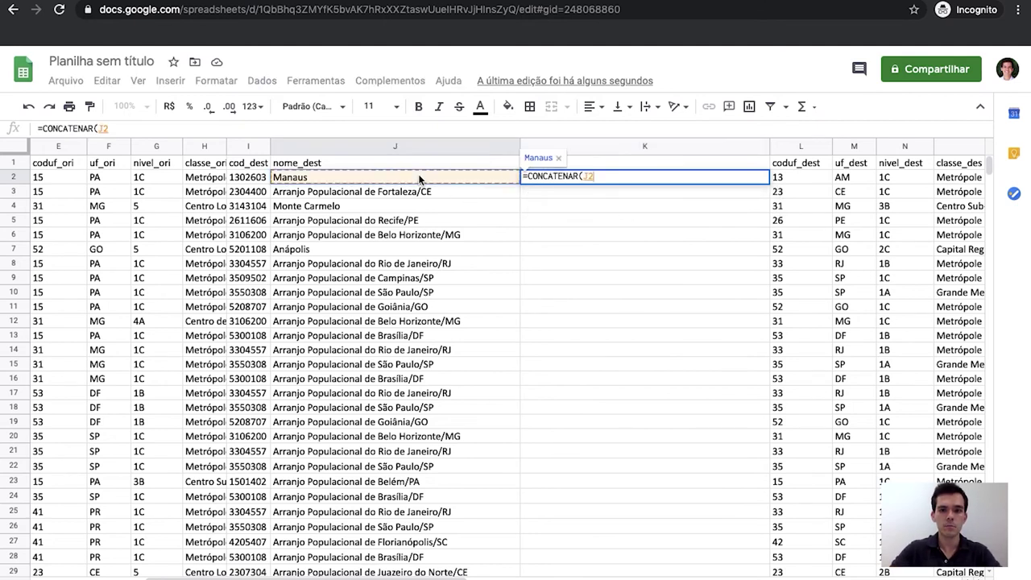
pyautogui.write(';"/"')
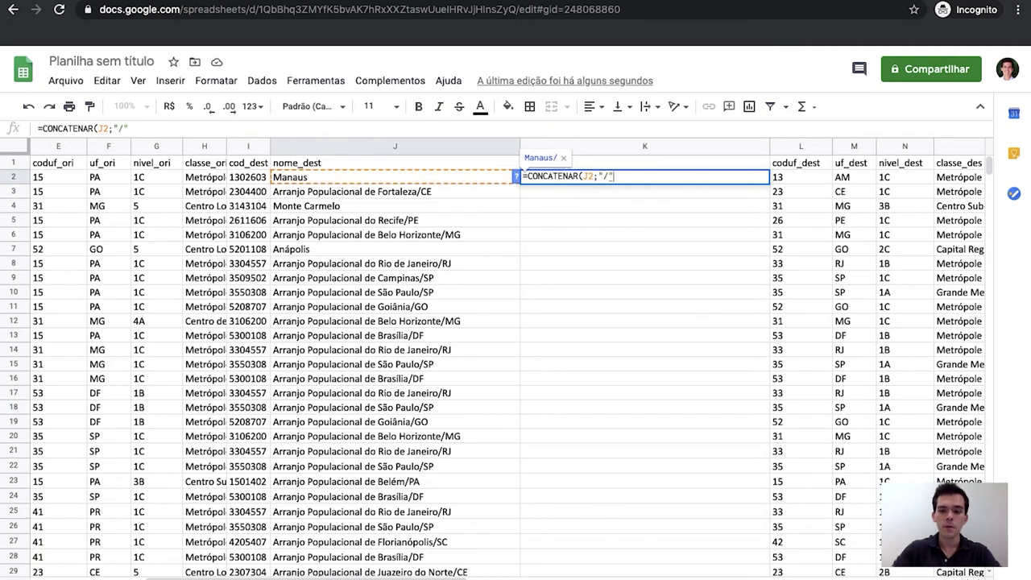
pyautogui.write(';')
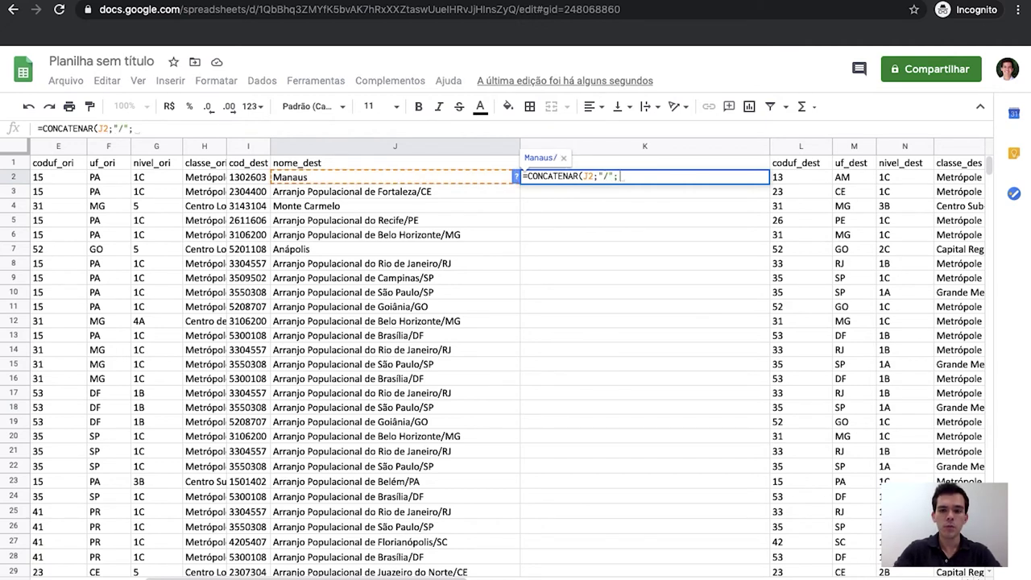
pyautogui.click(844, 178)
pyautogui.write(')')
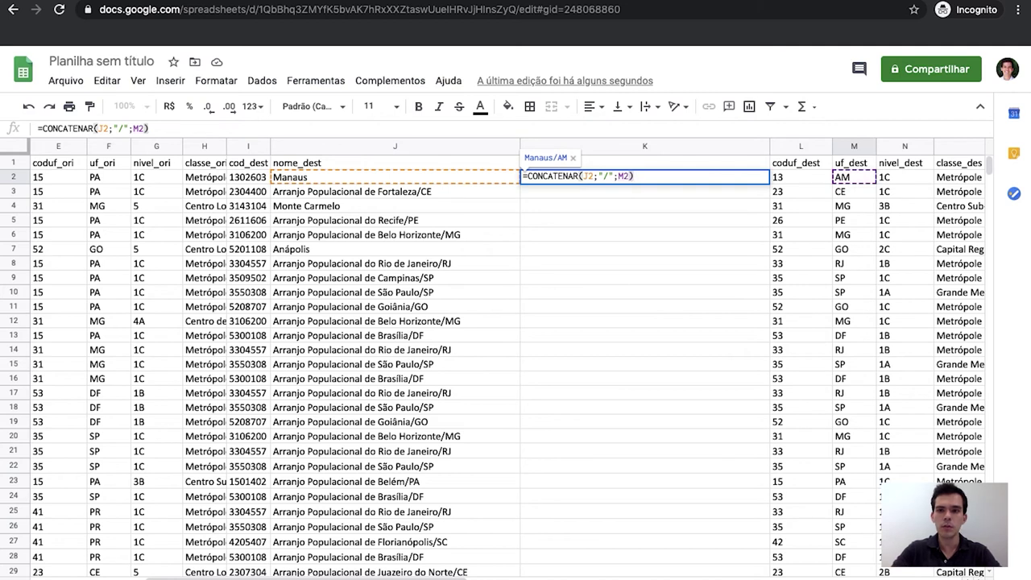
pyautogui.press('Return')
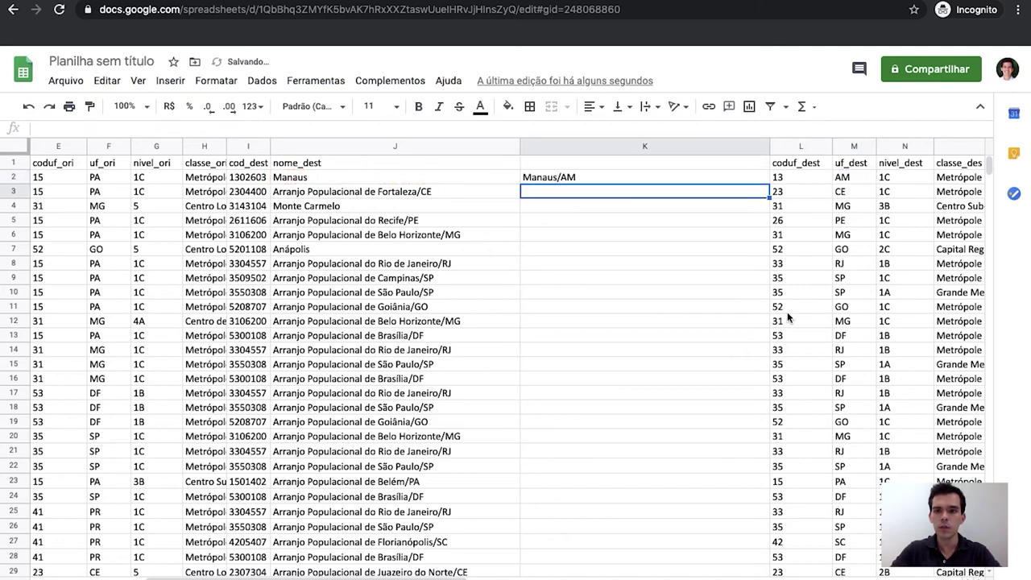
# Fill the K2 concatenation formula down through all the data rows and check the result in row 6
pyautogui.click(608, 179)
pyautogui.doubleClick(769, 184)
pyautogui.hscroll(3, 494, 235)
pyautogui.click(494, 234)
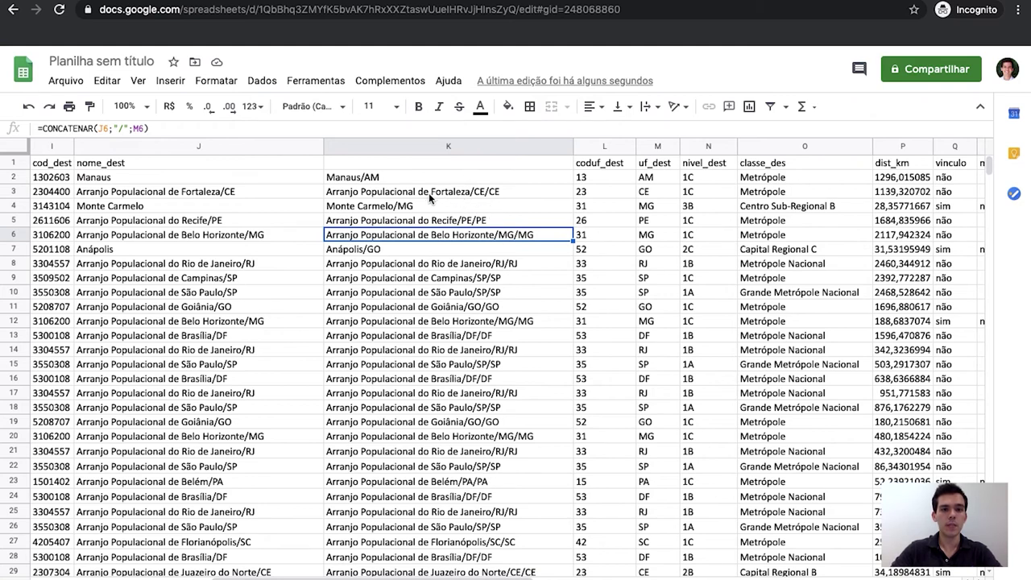
# Rename the origin column's header from munic_UF to munic_UF_origem
pyautogui.hscroll(-2, 429, 192)
pyautogui.hscroll(-5, 428, 197)
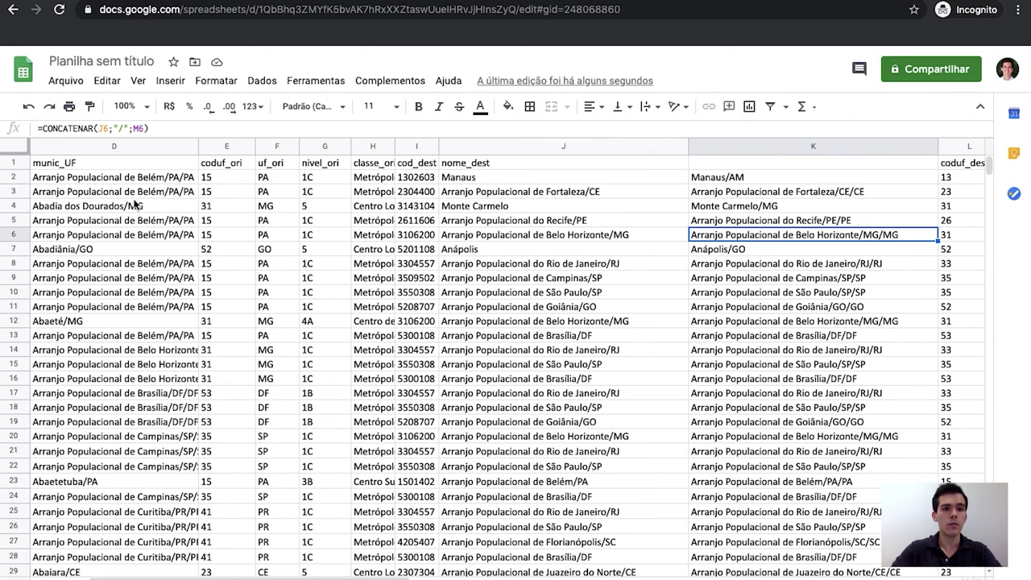
pyautogui.hscroll(-2, 135, 206)
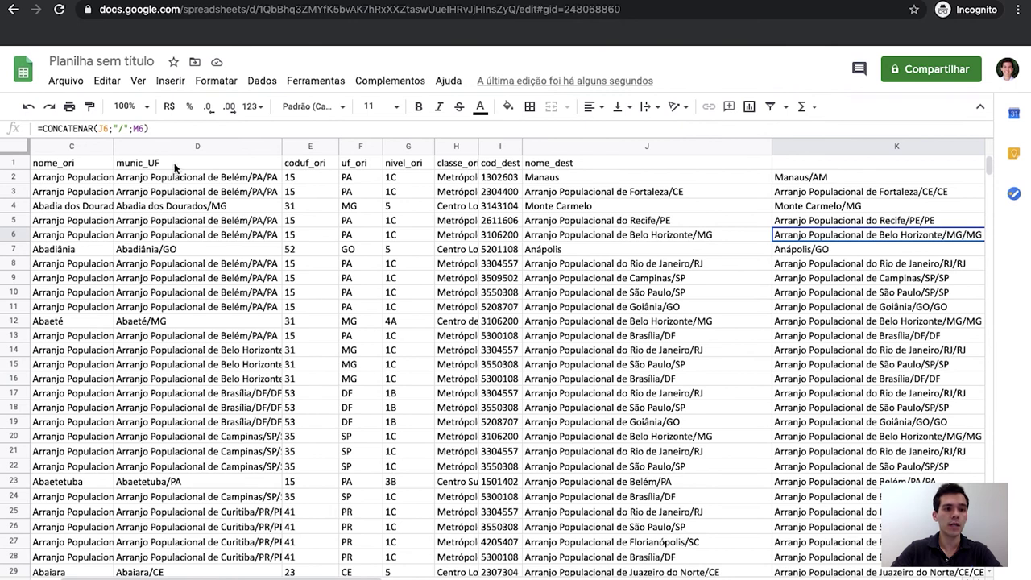
pyautogui.doubleClick(175, 164)
pyautogui.write('_origem')
pyautogui.click(280, 262)
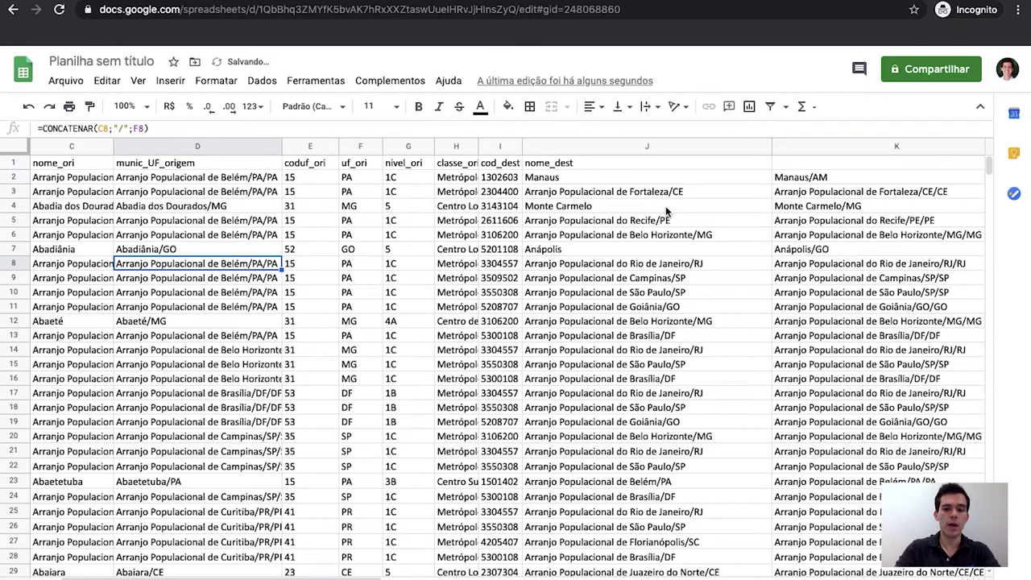
# Give the new destination column the header munic_UF_destino in cell K1
pyautogui.click(787, 168)
pyautogui.write('munic_')
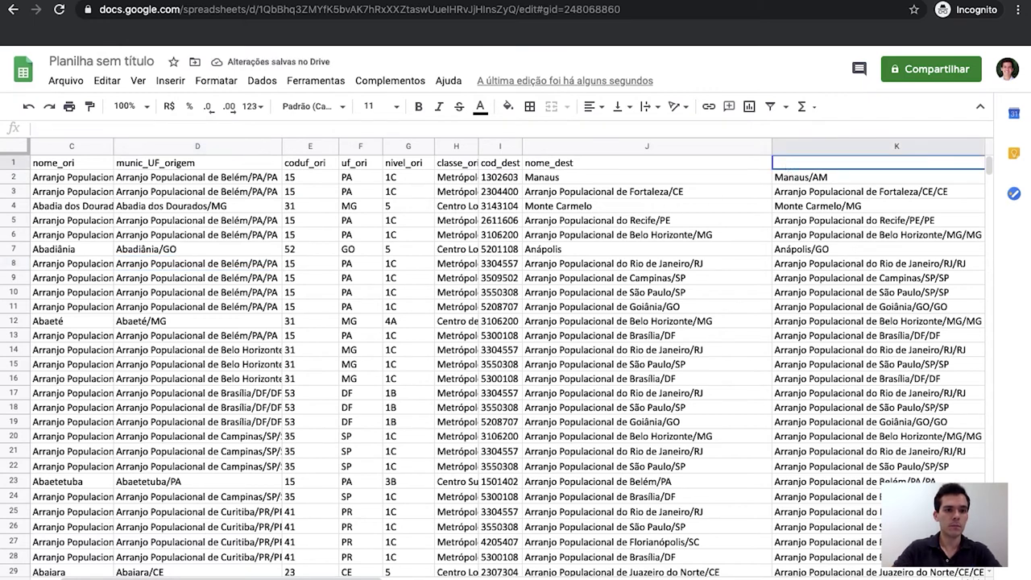
pyautogui.write('UF_destino')
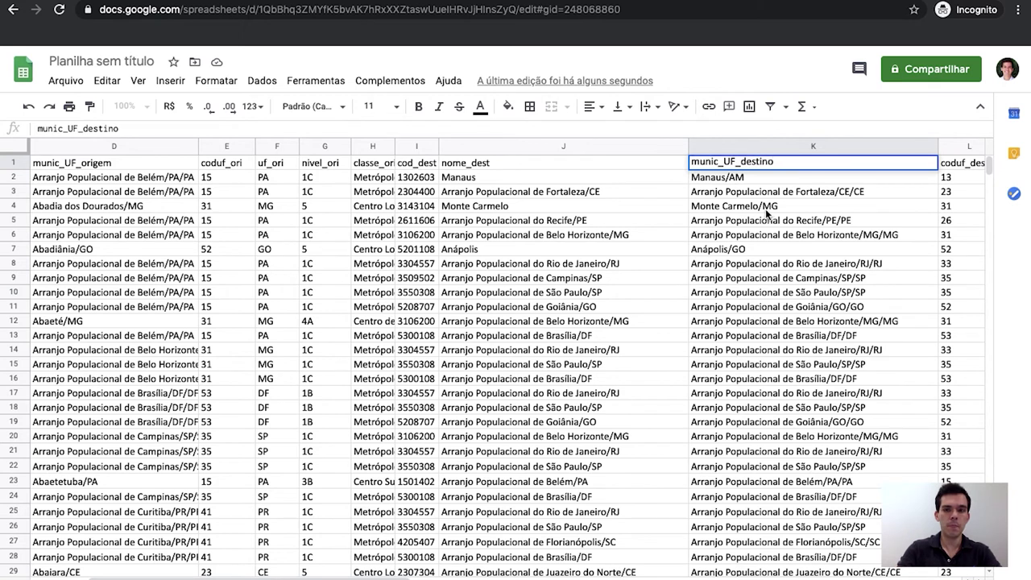
pyautogui.click(757, 209)
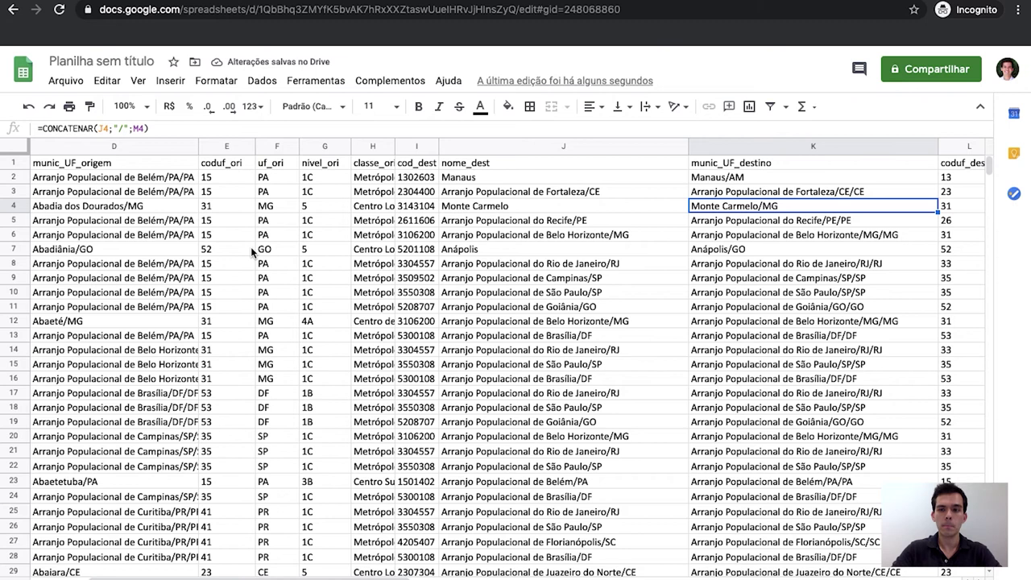
# Create a pivot table on a new sheet from the entire REGIC2018 connections sheet
pyautogui.hscroll(-2, 251, 250)
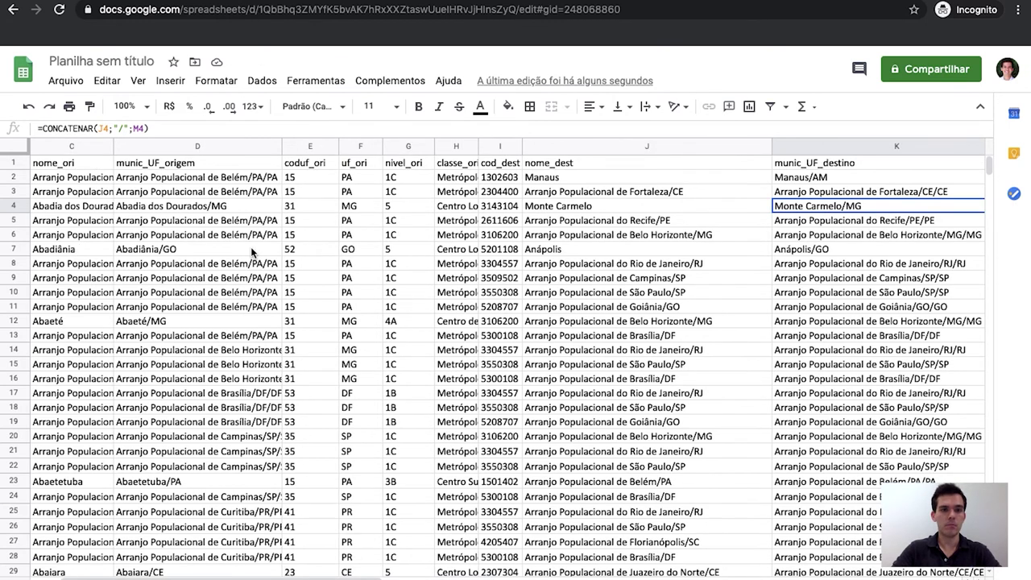
pyautogui.click(15, 146)
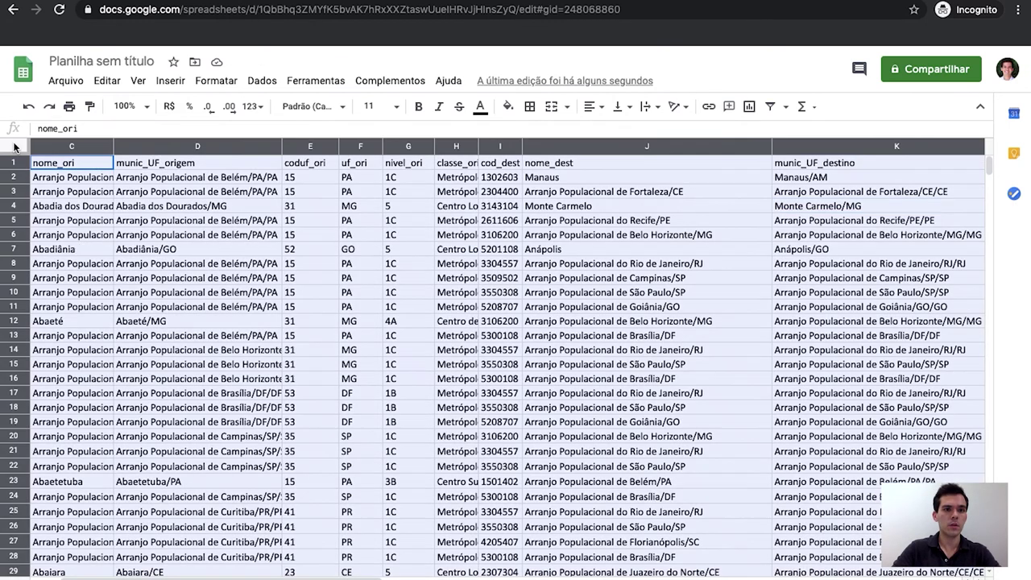
pyautogui.click(260, 82)
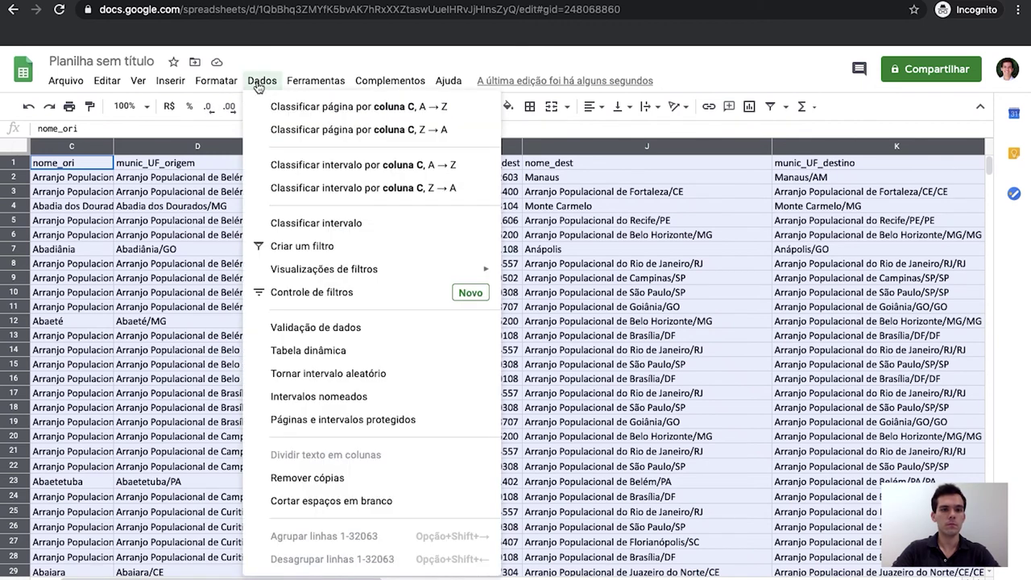
pyautogui.click(303, 353)
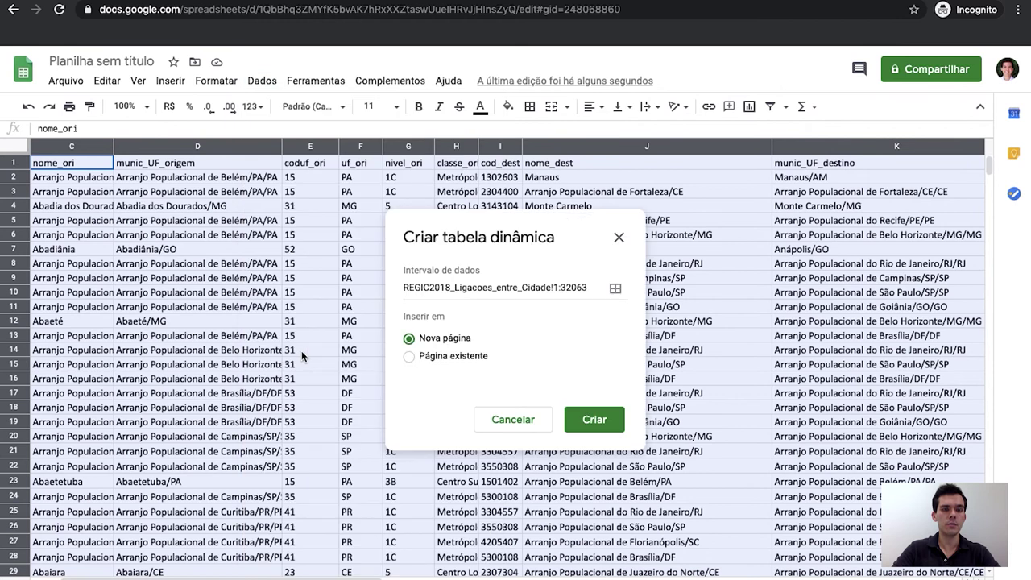
pyautogui.click(592, 419)
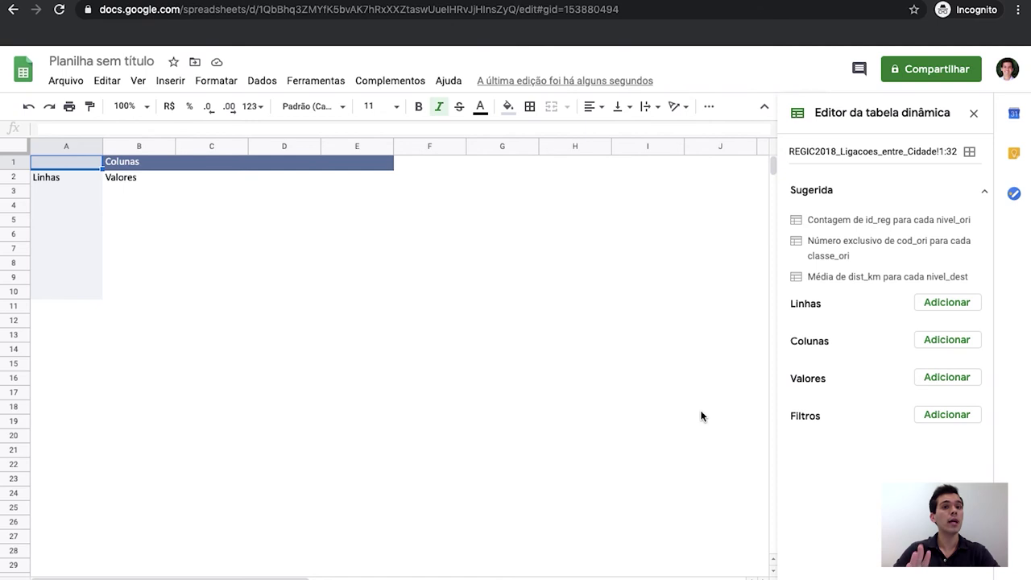
# Add munic_UF_destino as the pivot table's row field and quest_1 as its value field
pyautogui.click(929, 304)
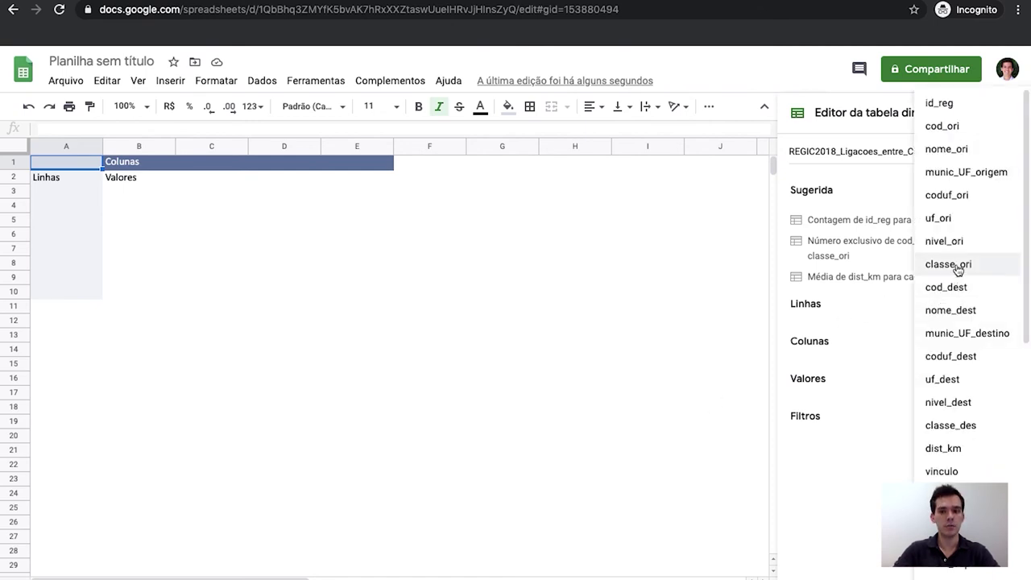
pyautogui.click(948, 335)
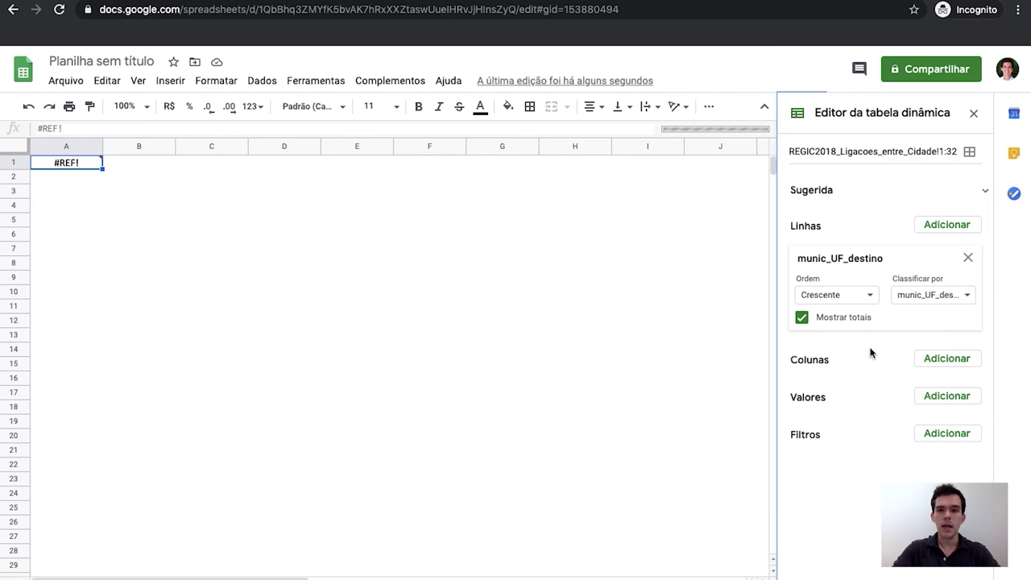
pyautogui.click(925, 399)
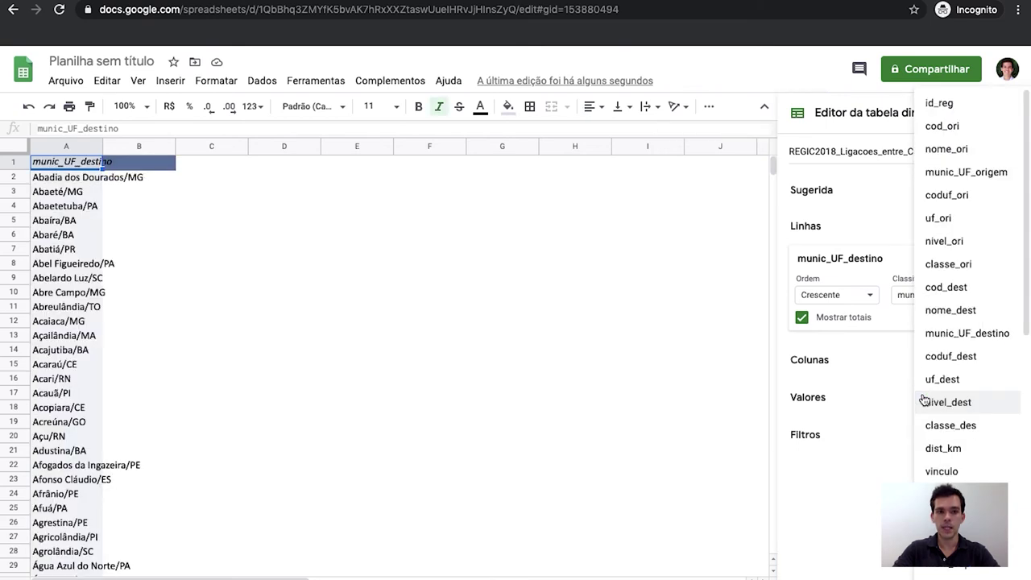
pyautogui.scroll(-3, 959, 415)
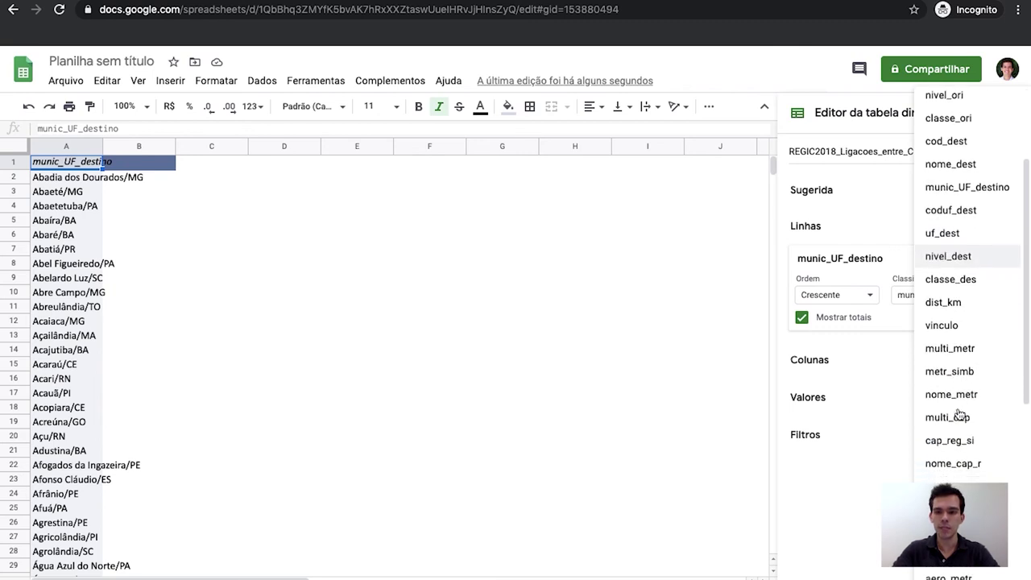
pyautogui.scroll(-5, 959, 414)
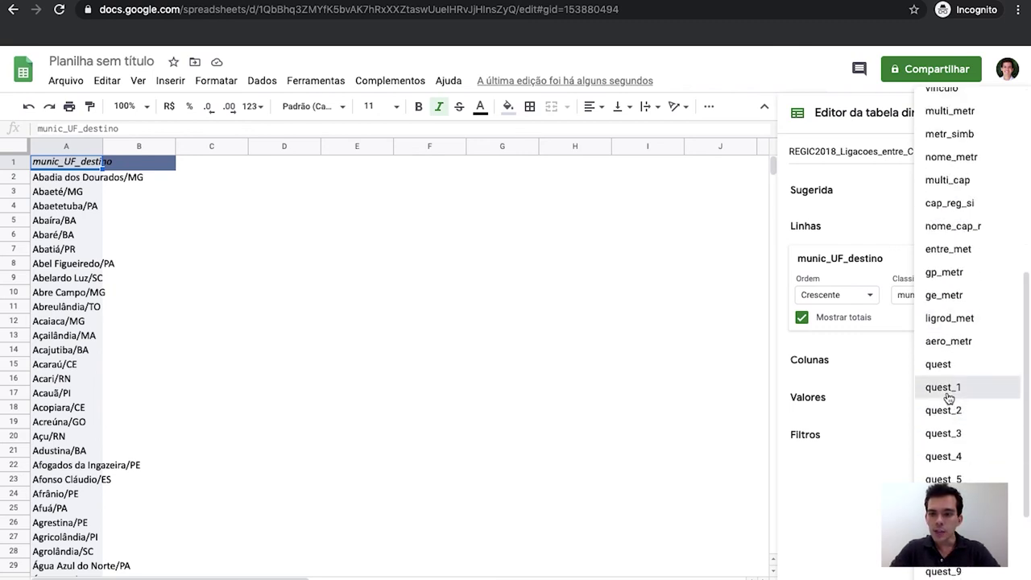
pyautogui.click(947, 389)
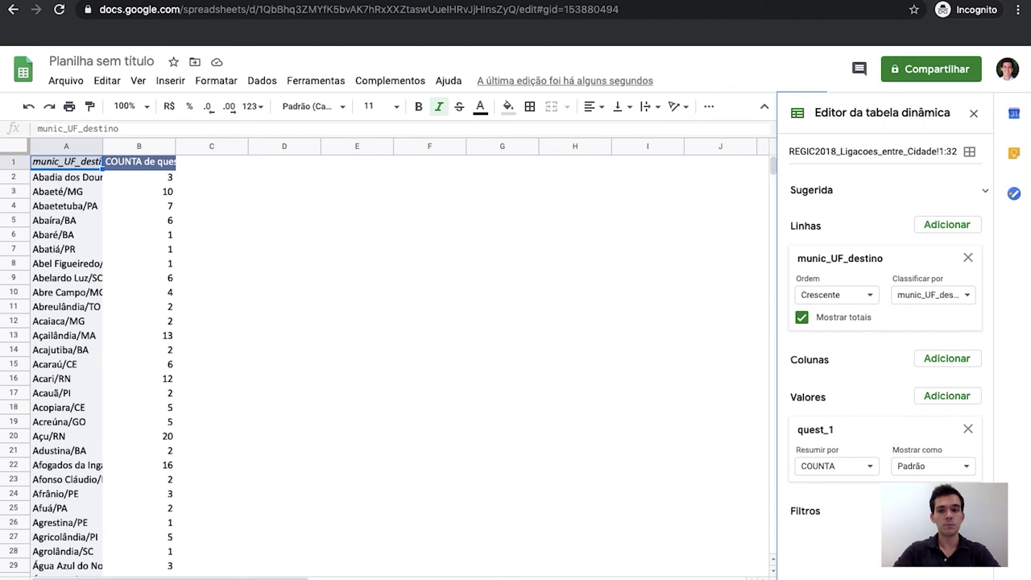
# Add a quest_1 filter to the pivot table that excludes the value 0 and keeps 1, 2 and 3
pyautogui.click(947, 511)
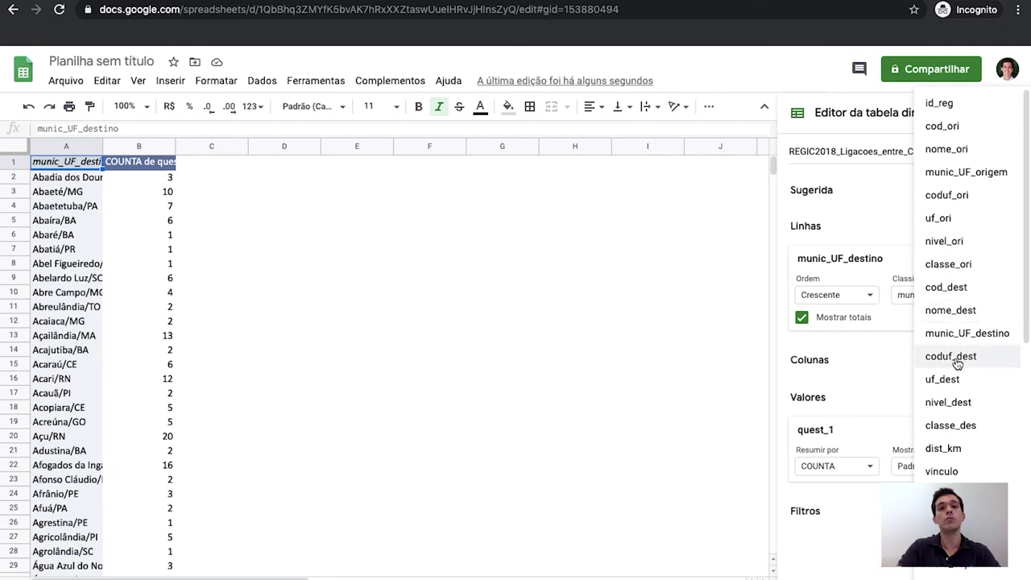
pyautogui.scroll(-1, 961, 443)
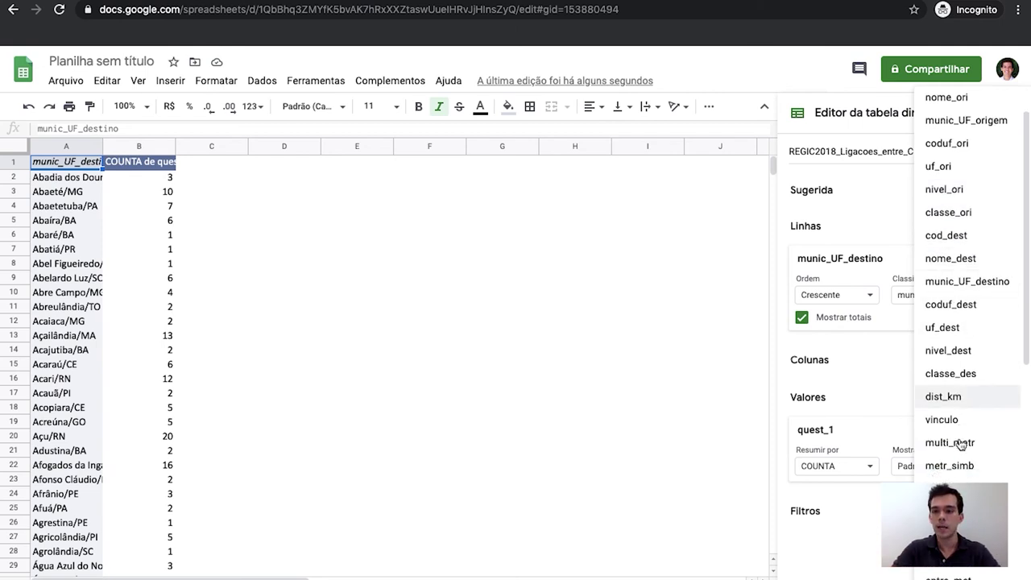
pyautogui.scroll(-8, 961, 443)
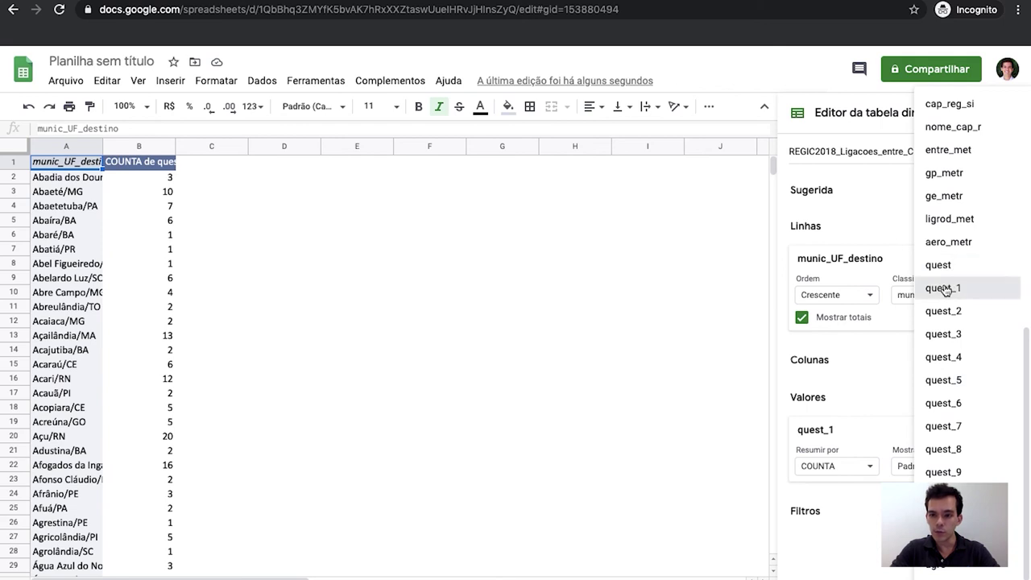
pyautogui.click(944, 288)
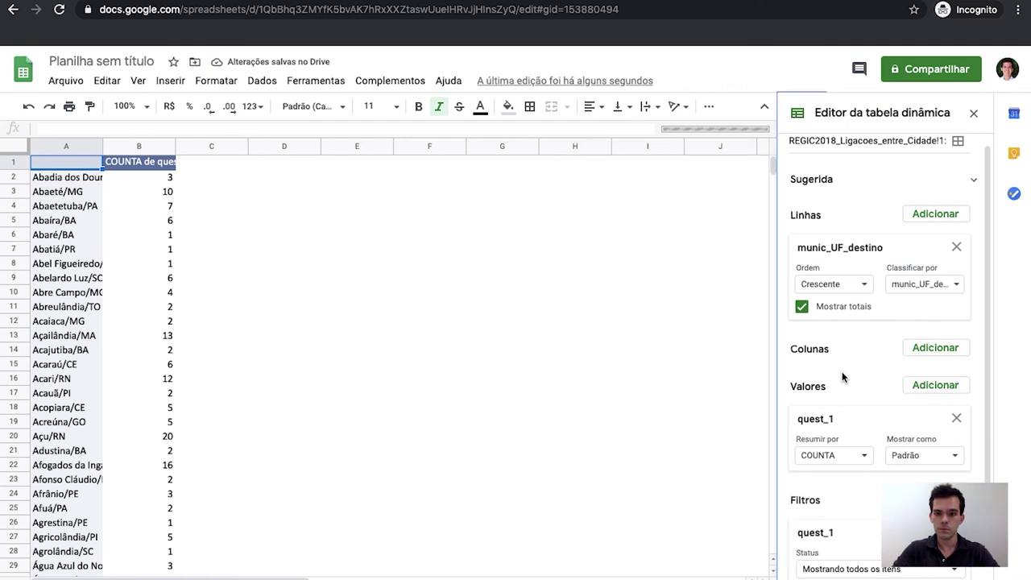
pyautogui.click(857, 569)
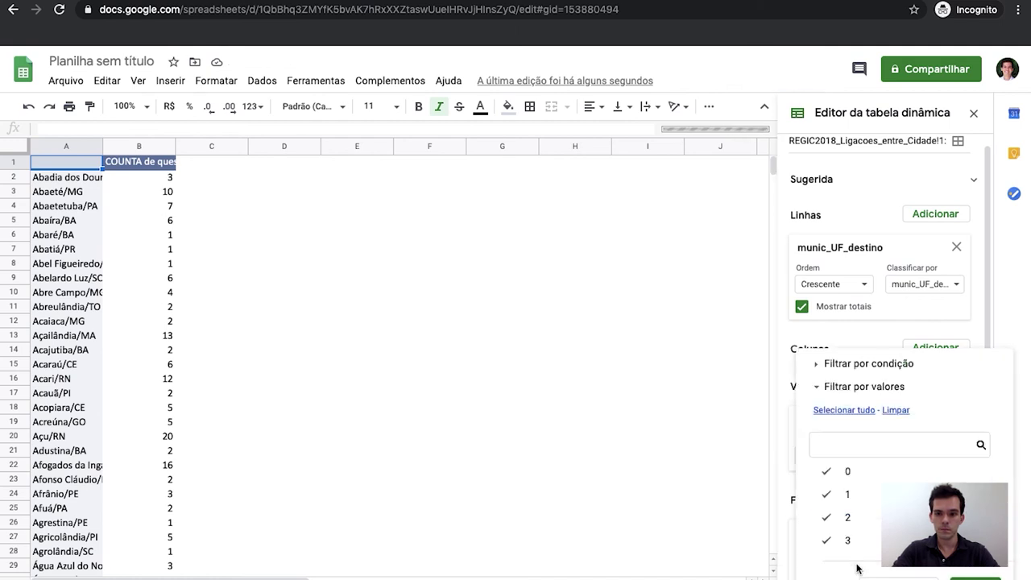
pyautogui.click(829, 476)
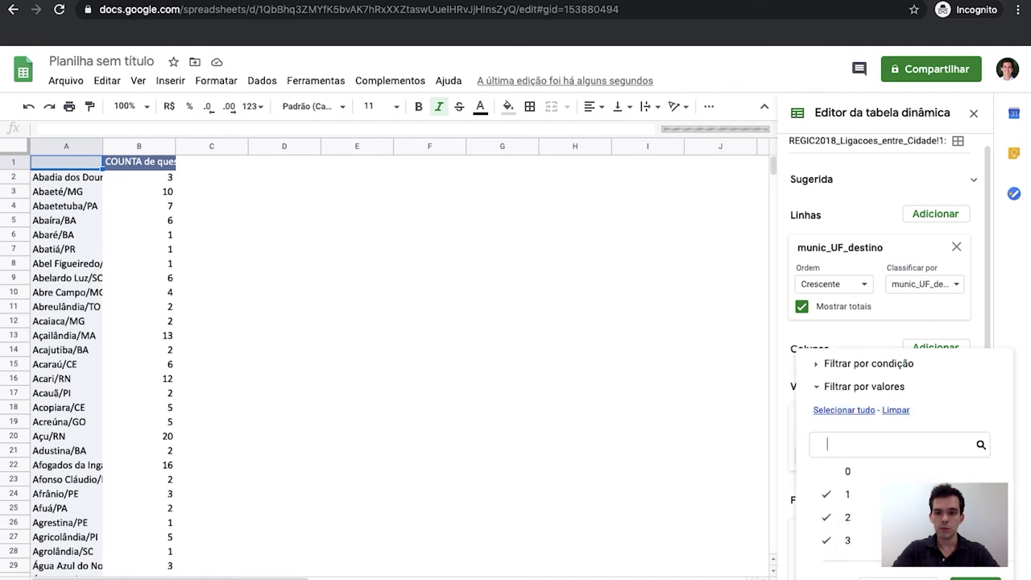
pyautogui.click(975, 577)
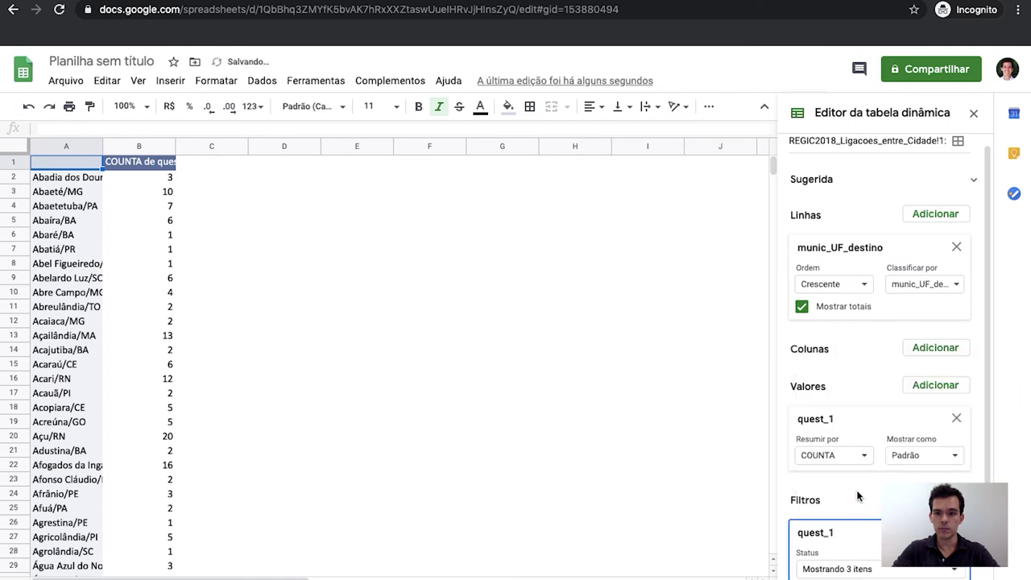
# Sort the munic_UF_destino rows in descending order (Decrescente) by COUNTA de quest_1
pyautogui.click(867, 287)
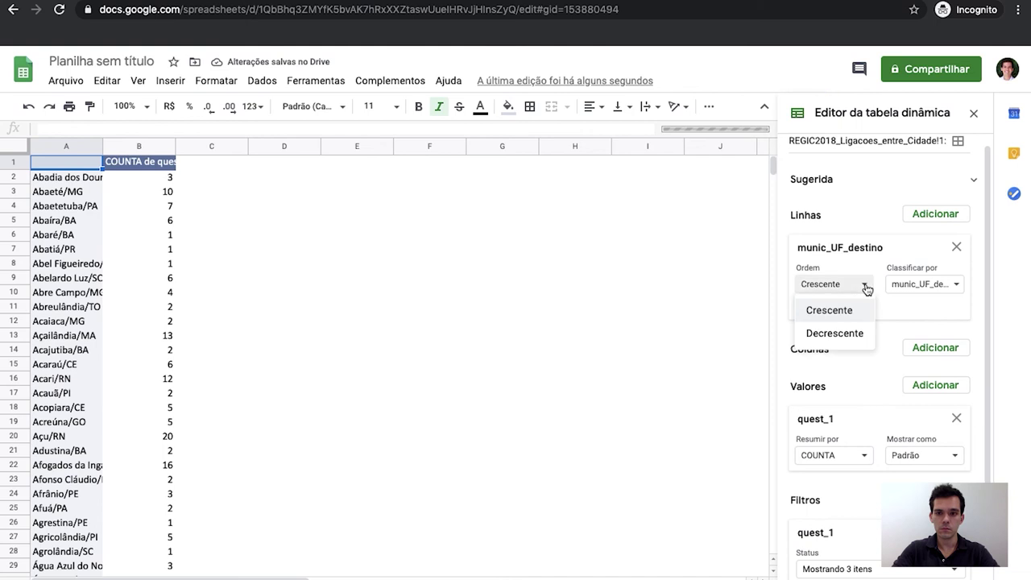
pyautogui.click(830, 333)
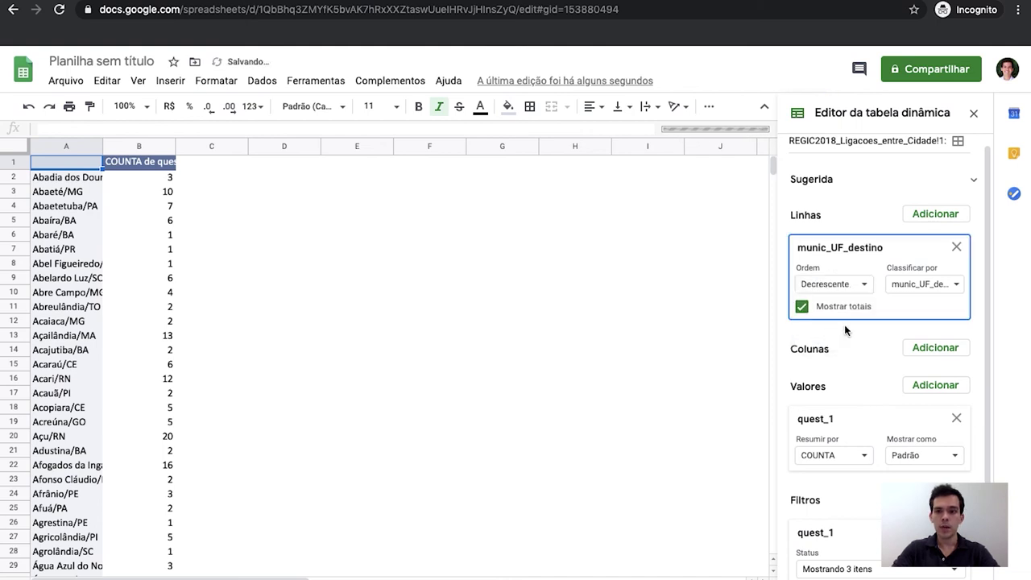
pyautogui.click(930, 290)
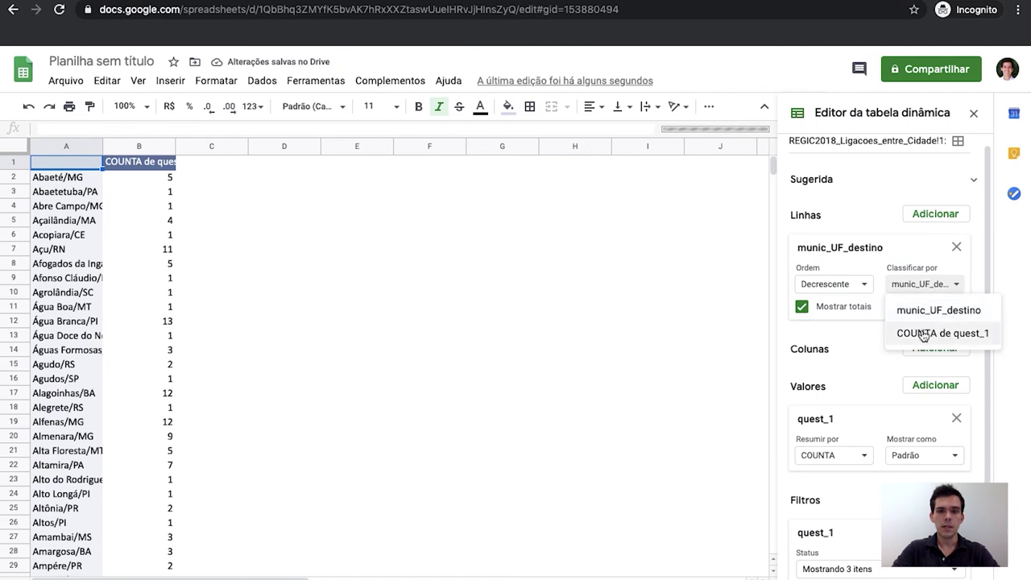
pyautogui.click(923, 334)
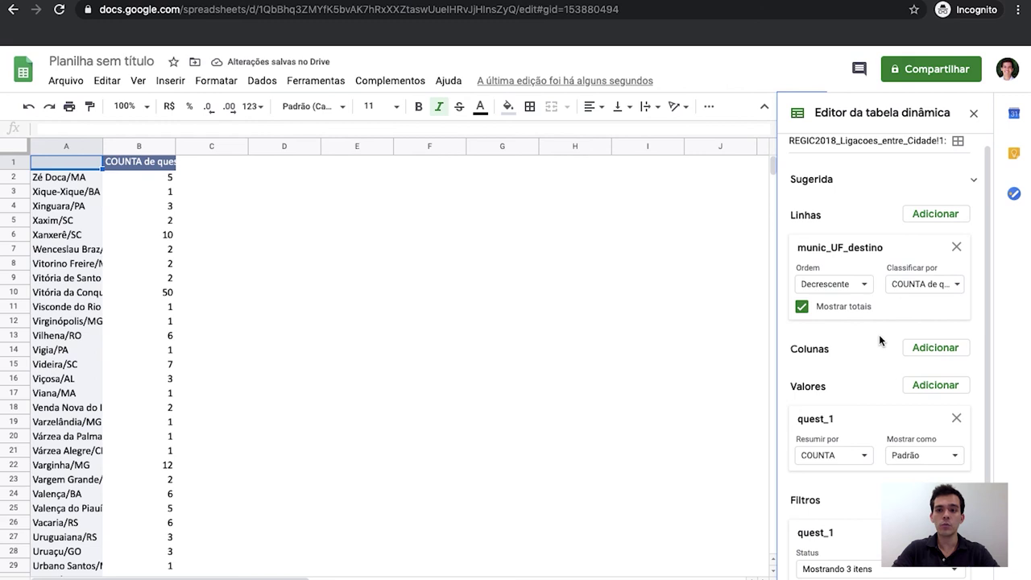
pyautogui.click(865, 288)
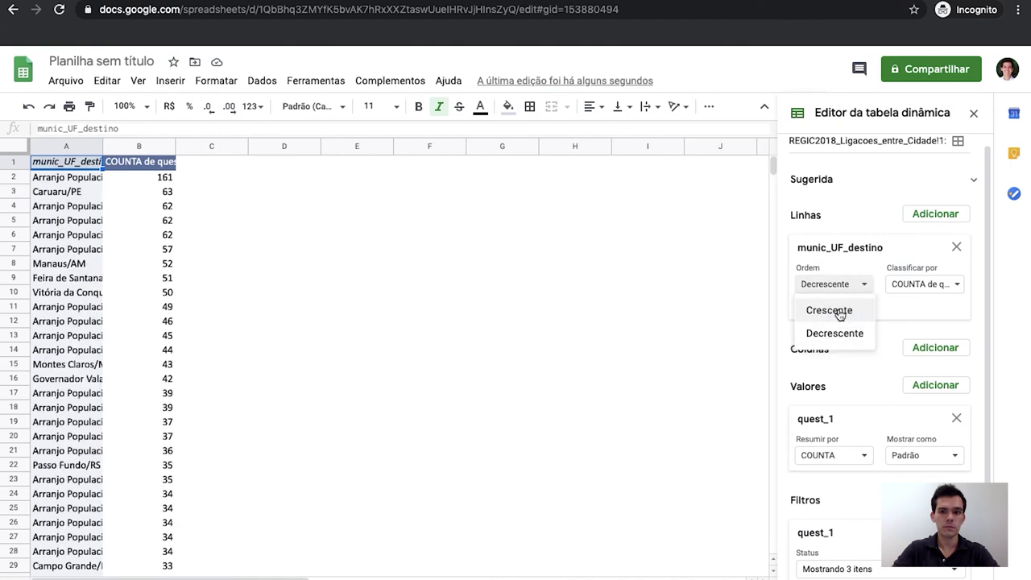
pyautogui.click(859, 337)
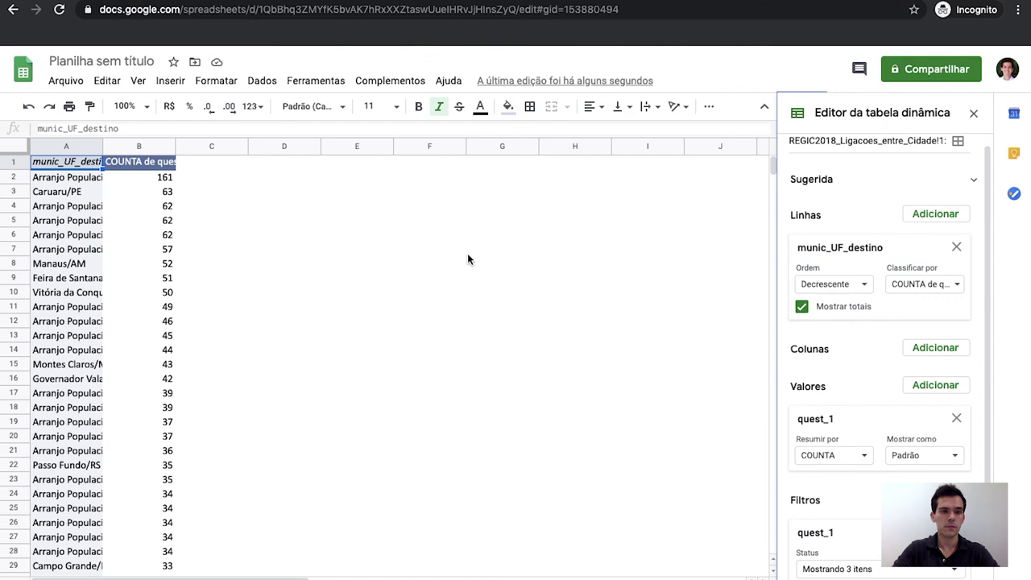
# Widen the pivot table's munic_UF_destino column to show more of the long destination names
pyautogui.click(87, 181)
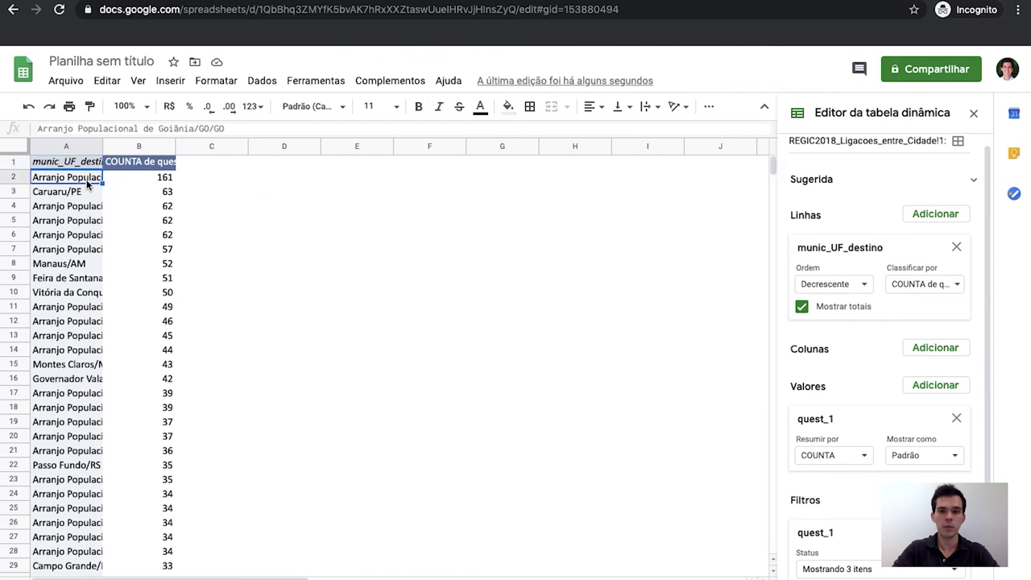
pyautogui.moveTo(103, 146); pyautogui.dragTo(146, 141)
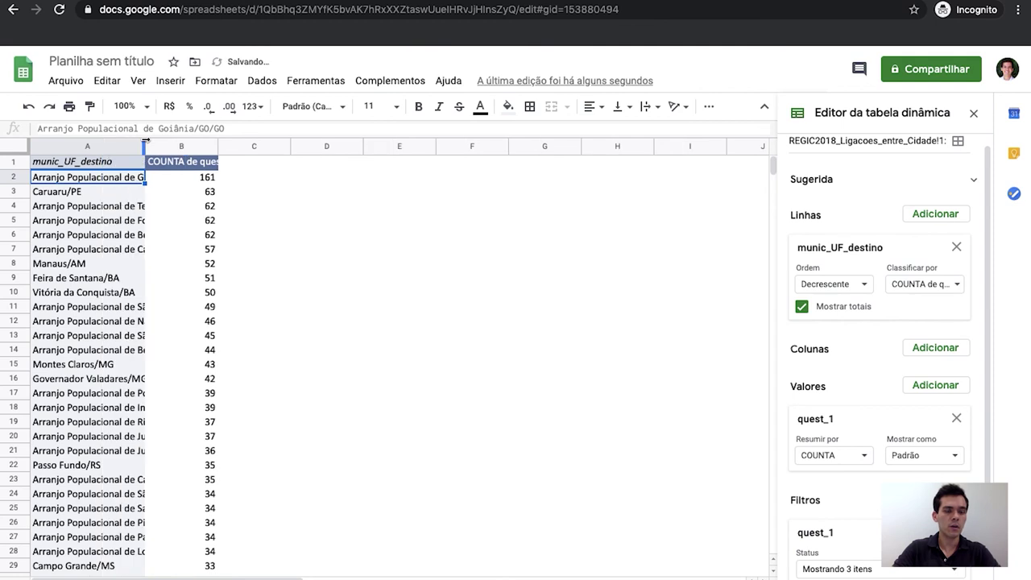
pyautogui.moveTo(146, 141); pyautogui.dragTo(190, 141)
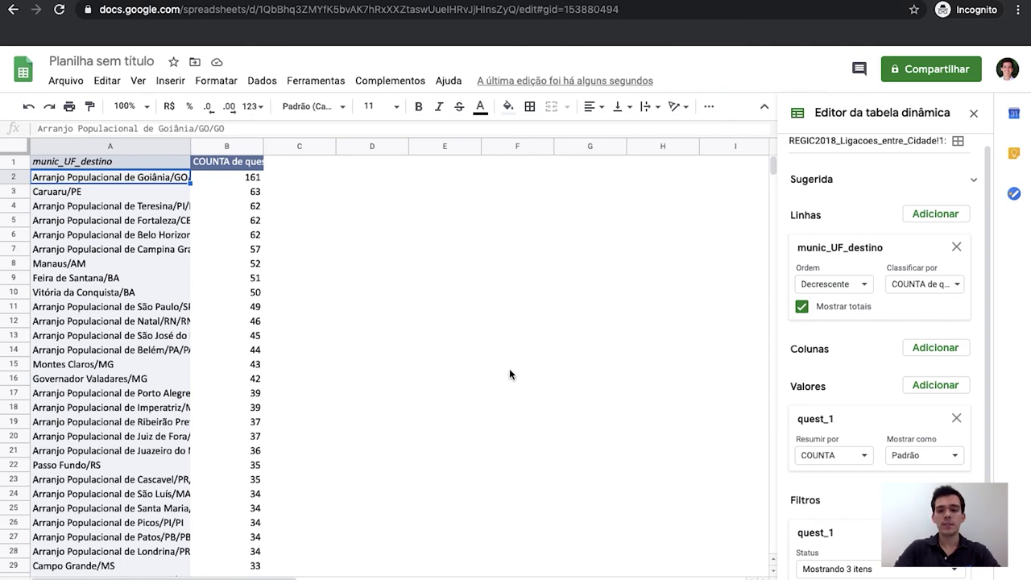
pyautogui.click(433, 577)
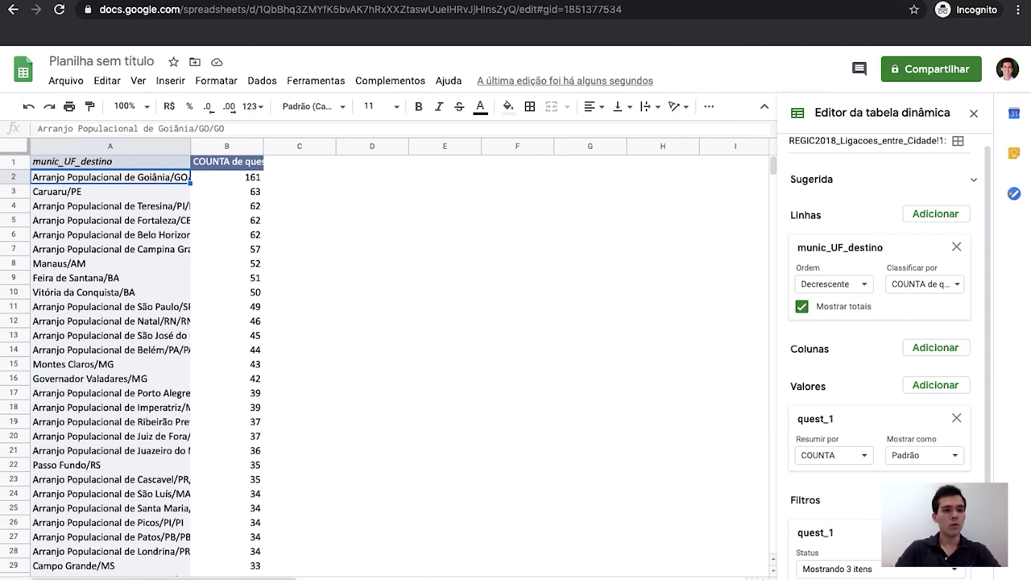
pyautogui.click(354, 577)
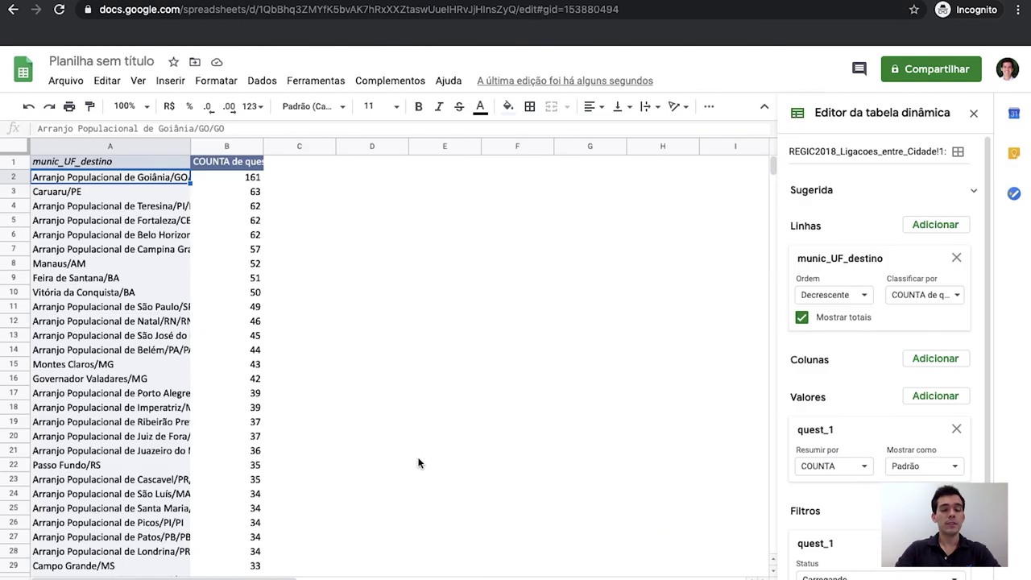